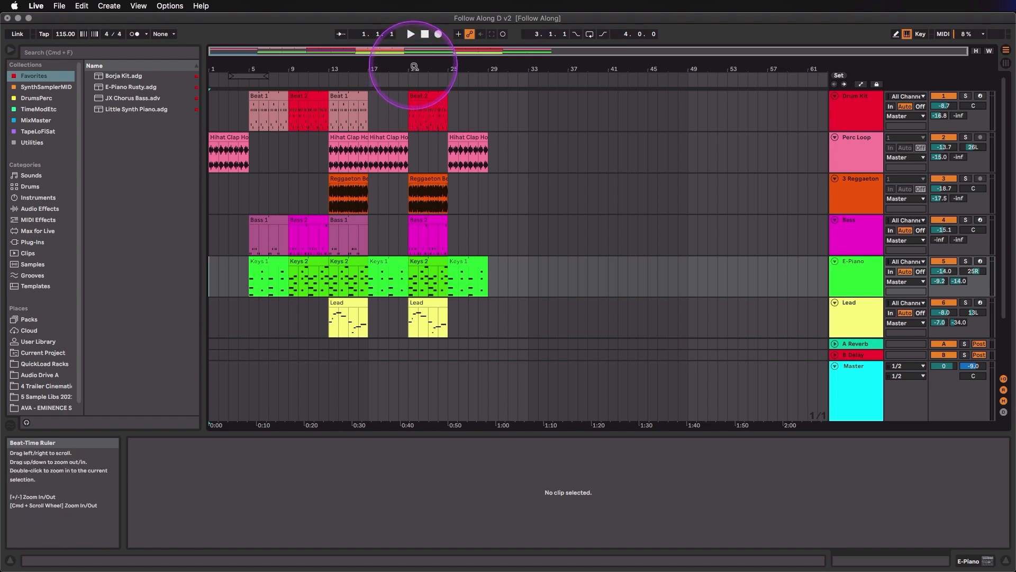
- Fit the arrangement to the view by optimizing both its width and its track heights
drag(414, 67, 355, 50)
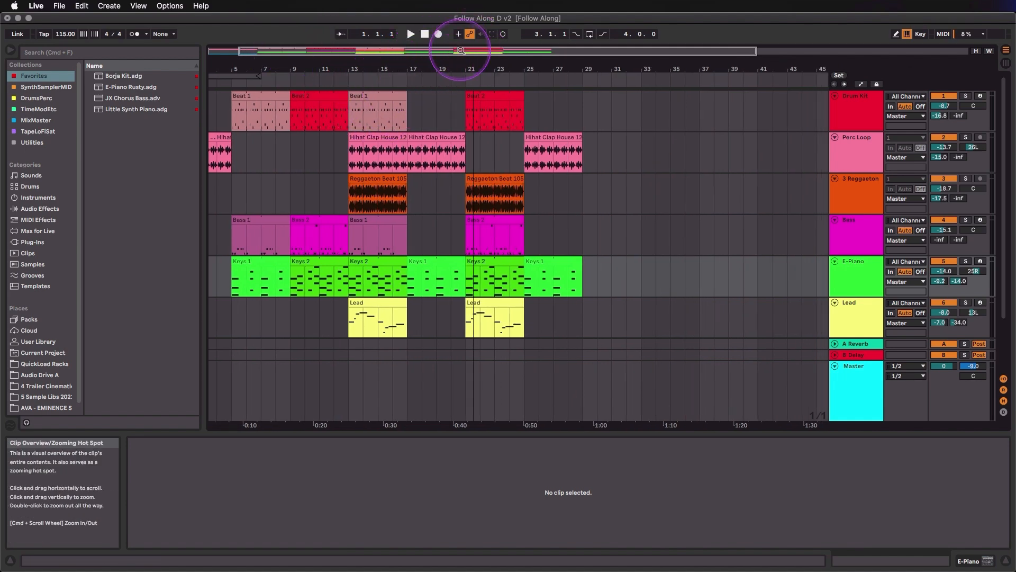
drag(460, 51, 332, 67)
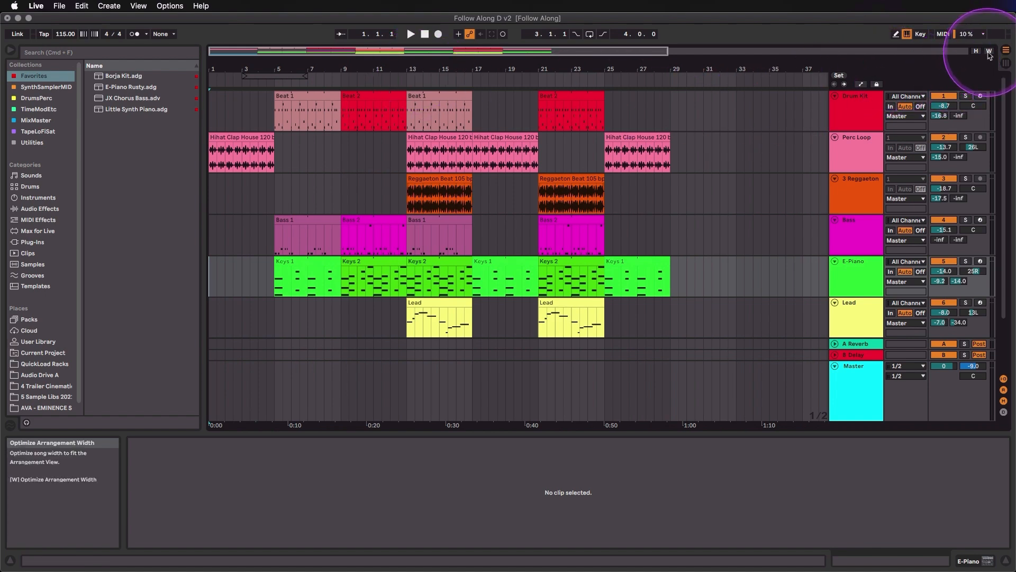
click(988, 51)
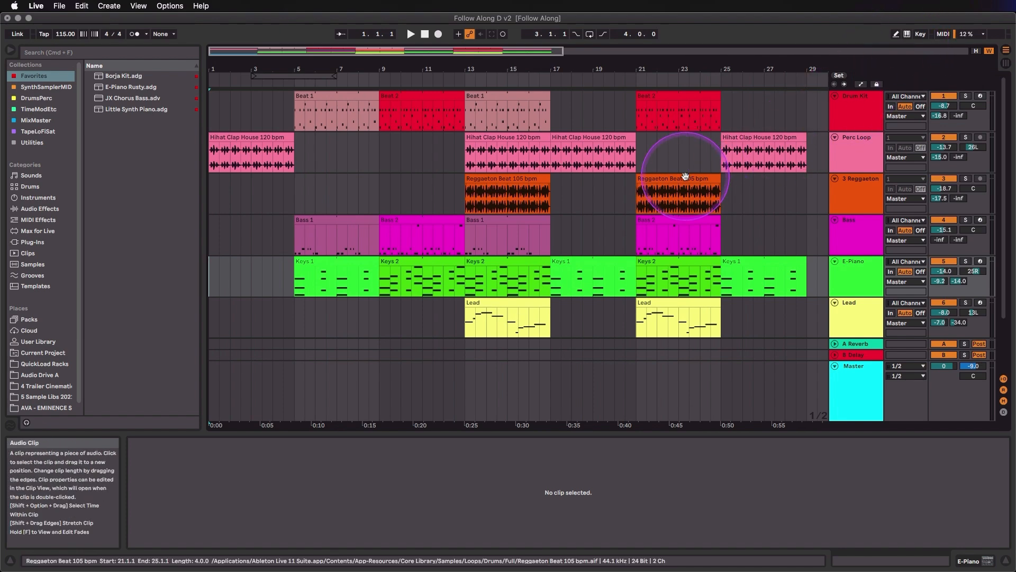
key(w)
key(w)
key(h)
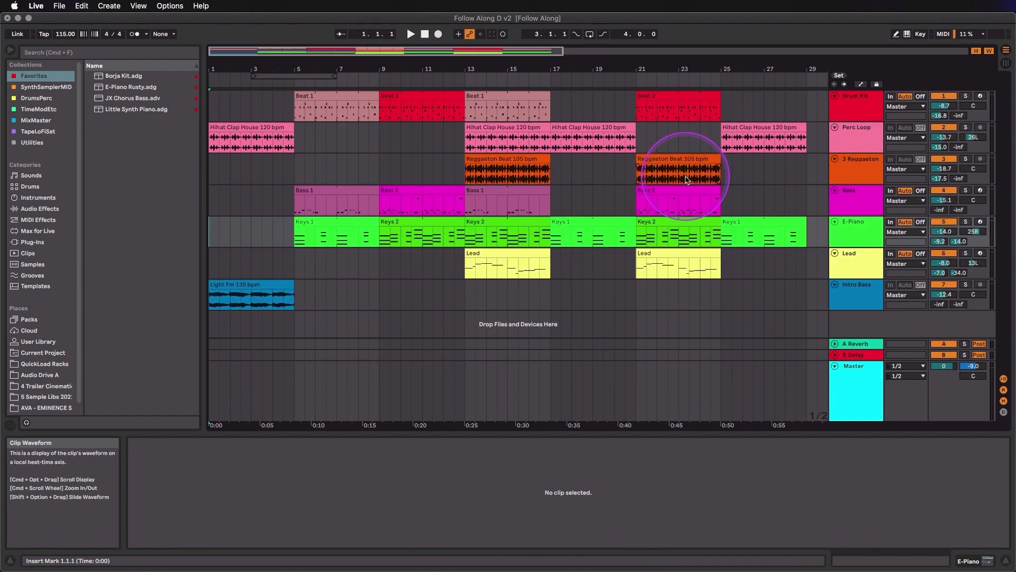
key(h)
key(w)
key(h)
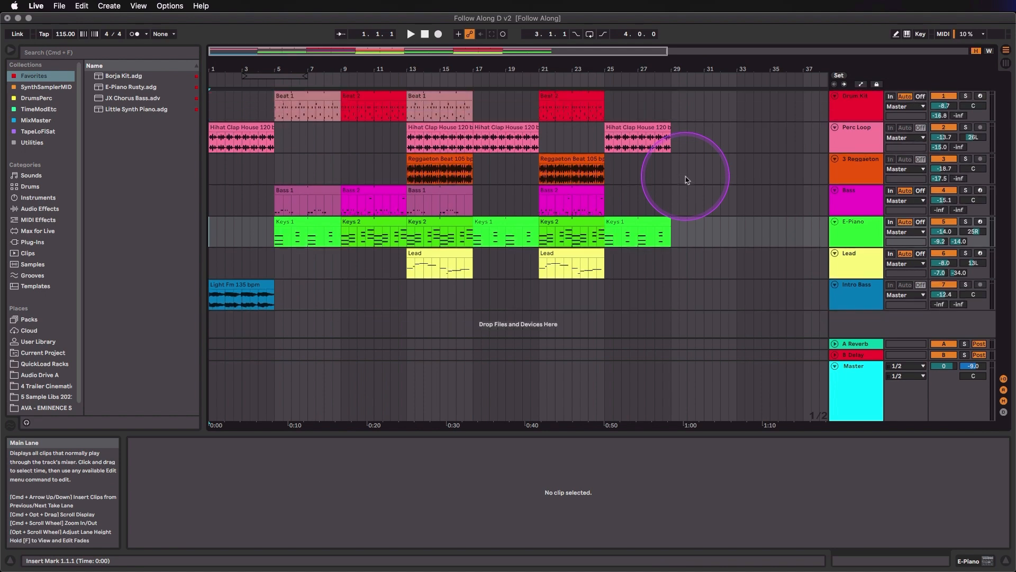
key(w)
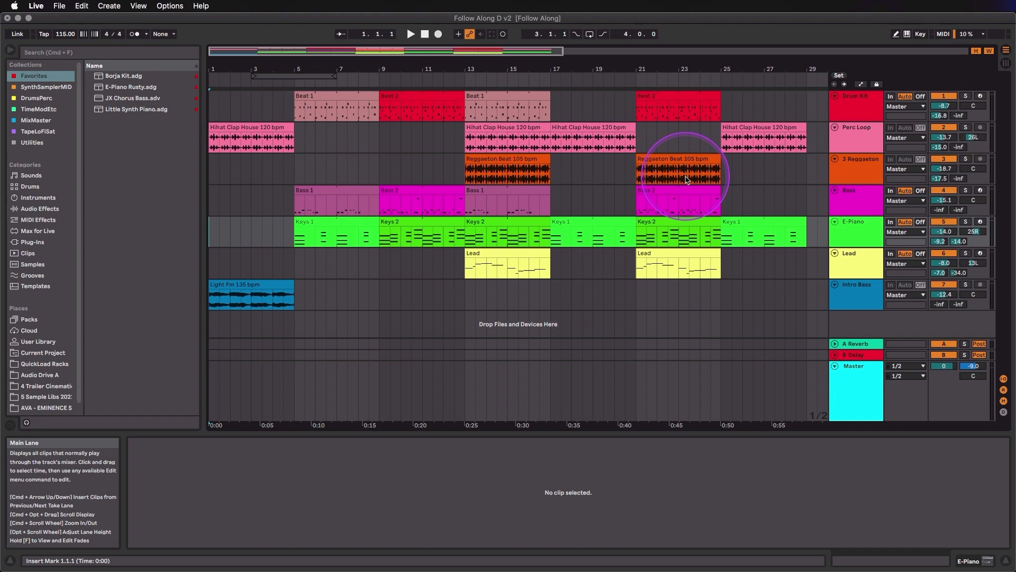
- Play the song from the start with Follow enabled while zoomed in on the opening bars
drag(413, 66, 413, 105)
click(414, 37)
click(342, 35)
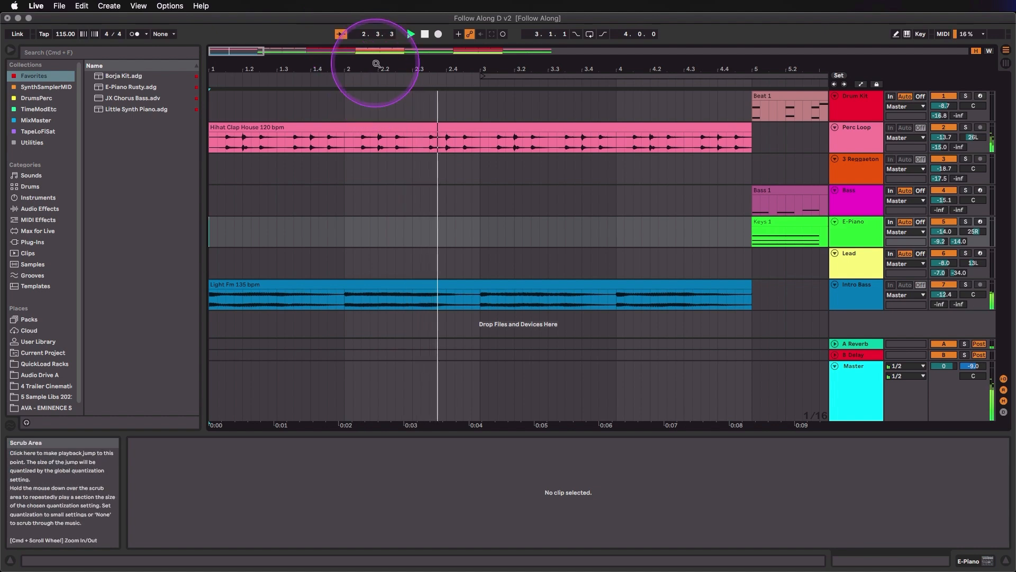
drag(371, 64, 377, 64)
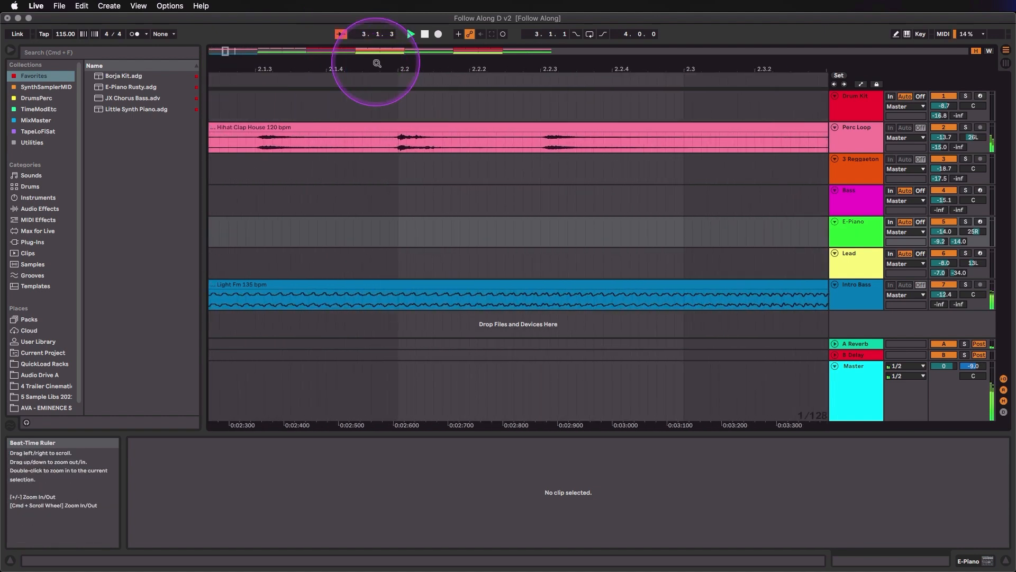
- Turn off Follow and stop playback
click(342, 35)
click(342, 35)
click(341, 35)
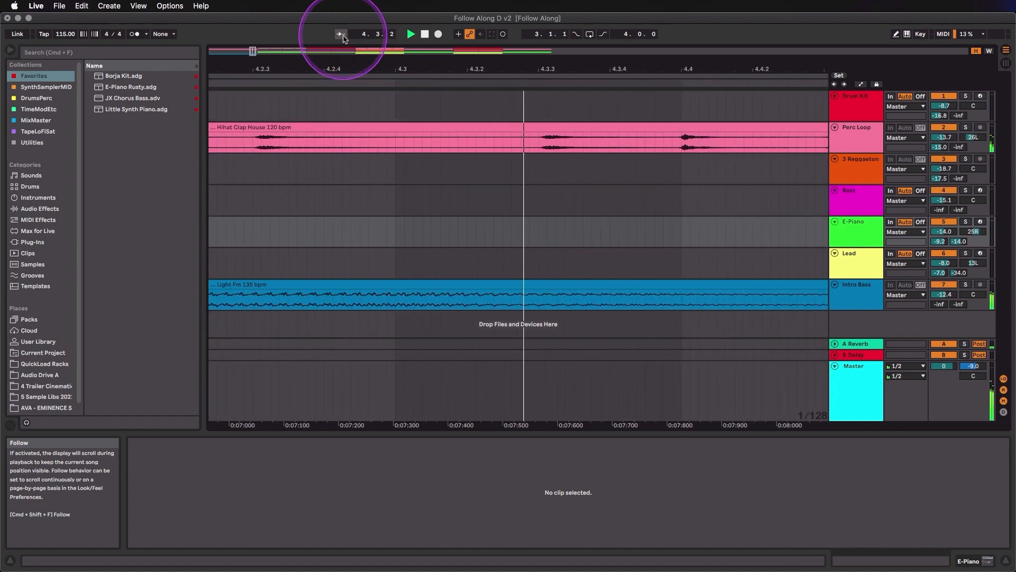
click(425, 35)
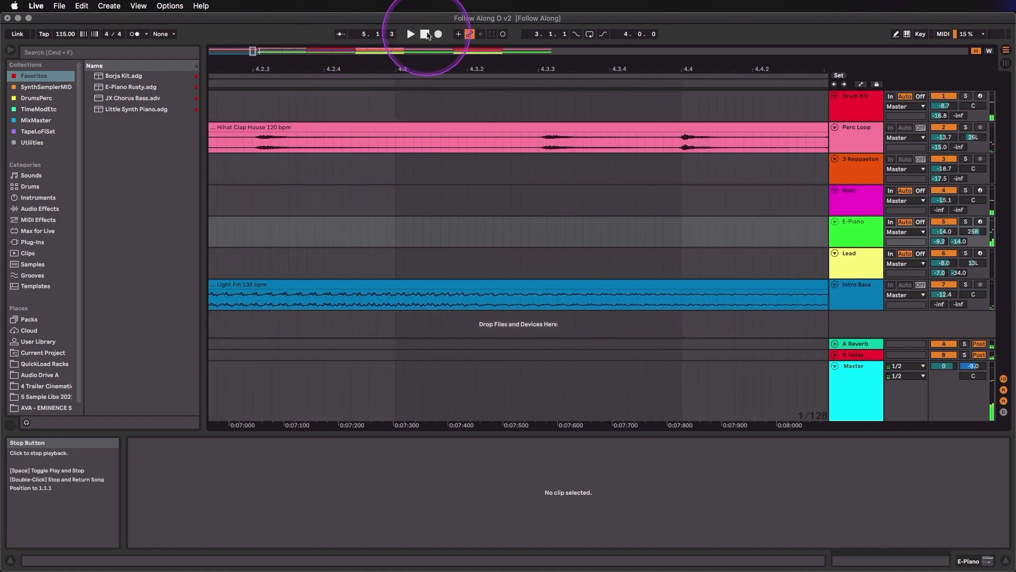
- Fit the full song width to the view and scrub playback to bar 9 and to bar 14
key(w)
click(396, 78)
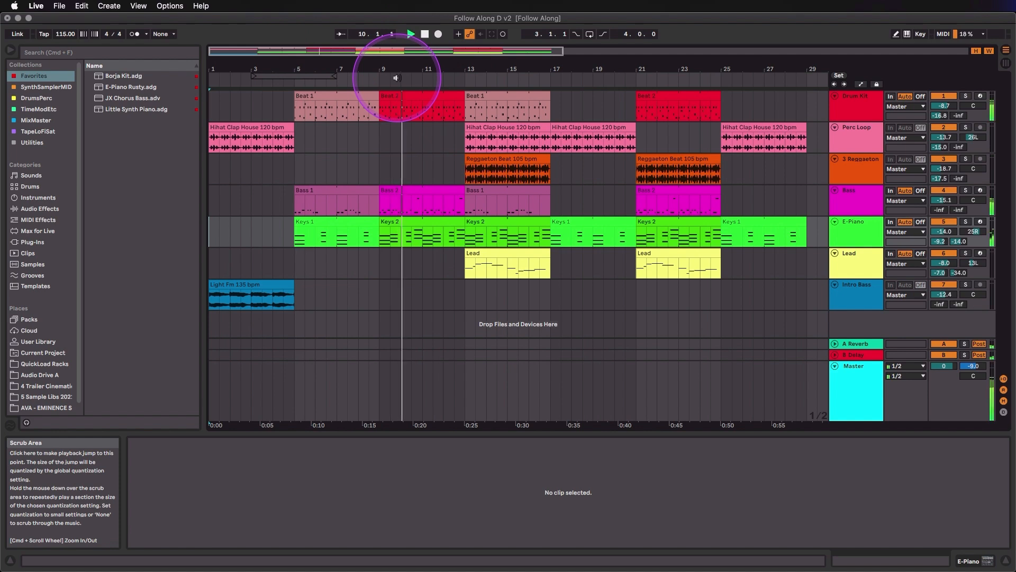
click(492, 78)
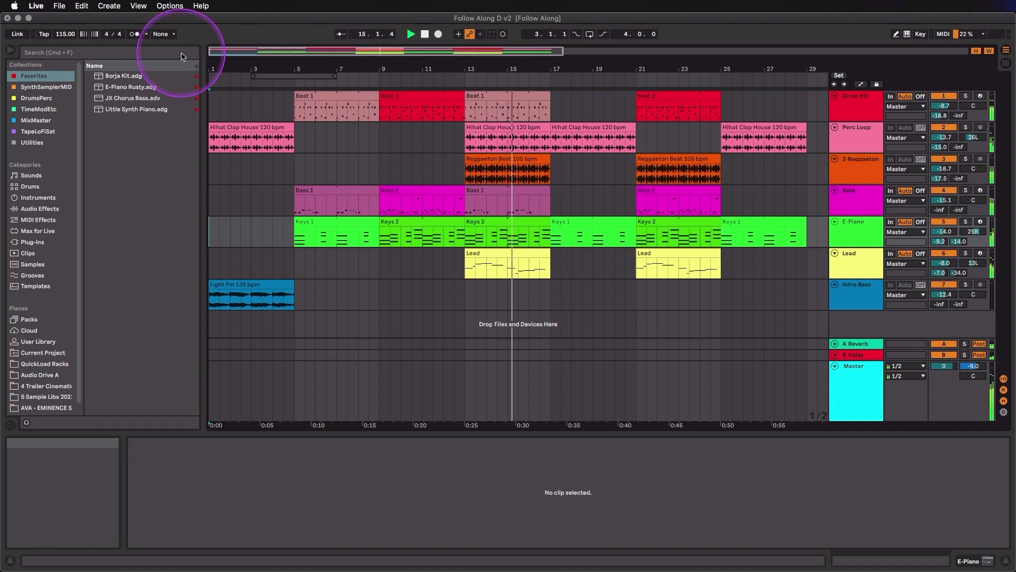
- Set the global quantization to 1 Bar and jump playback to bar 8
click(162, 34)
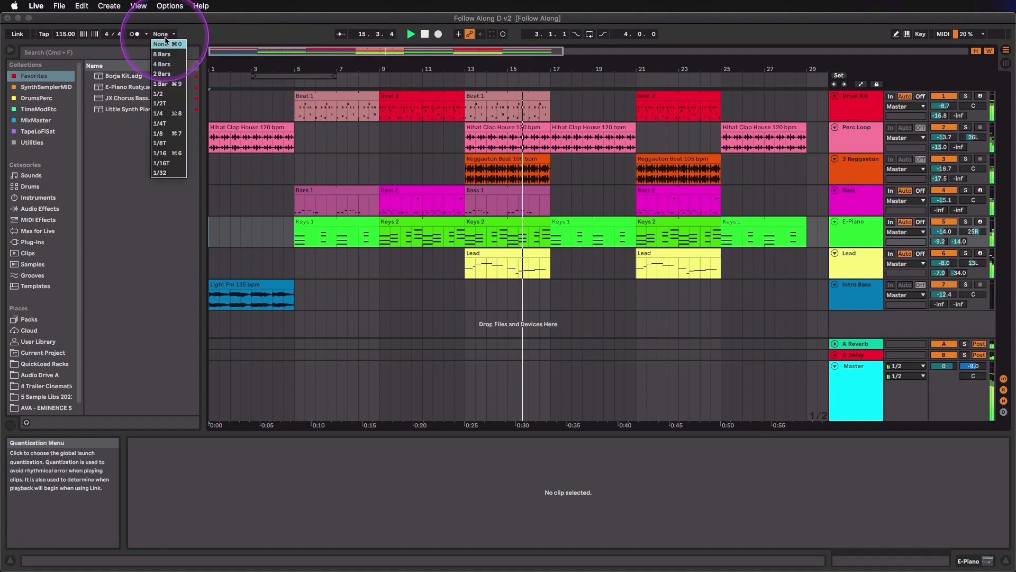
click(170, 84)
click(360, 76)
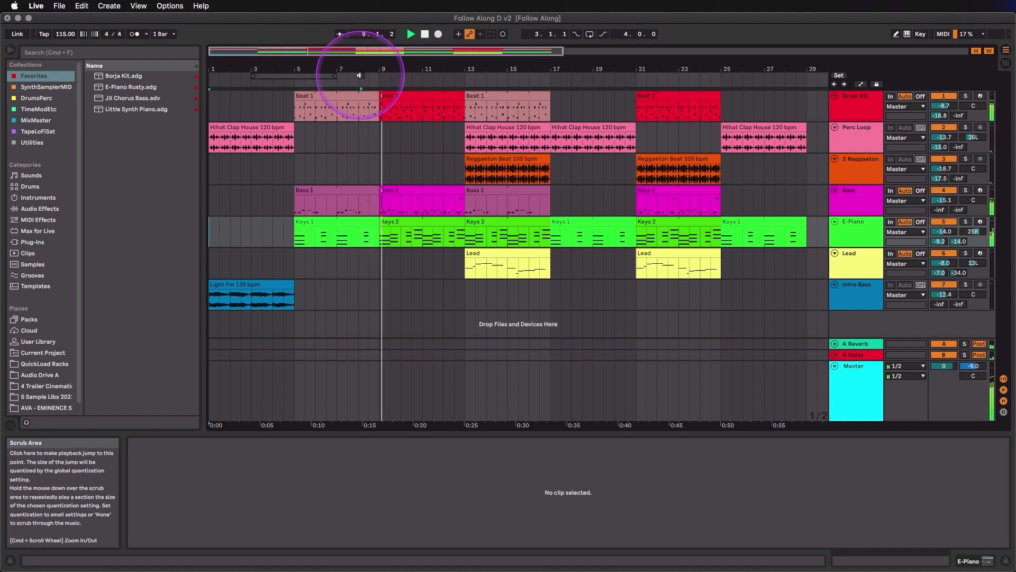
- Set the global quantization to None and jump playback to bar 14
click(162, 33)
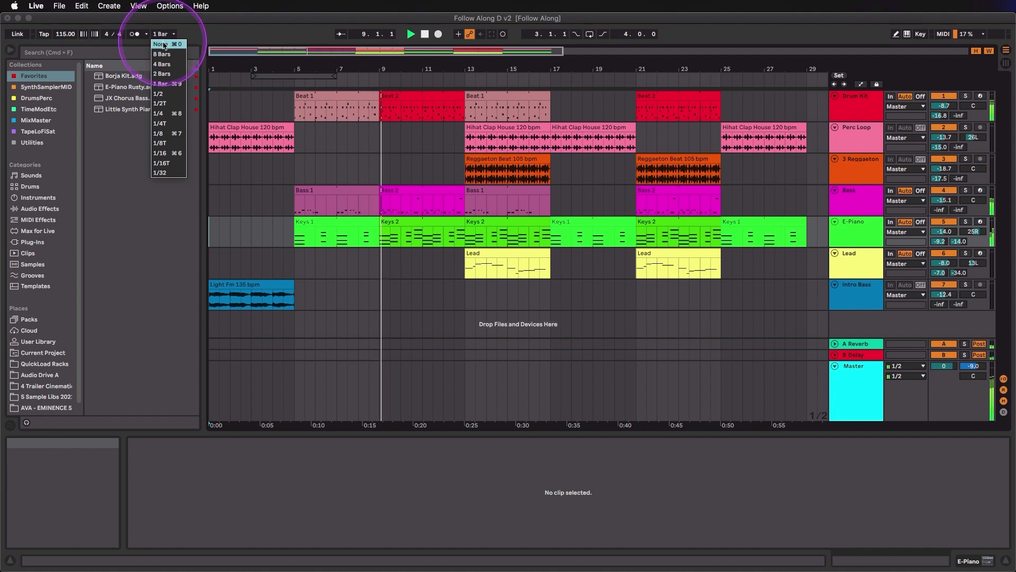
click(165, 42)
click(497, 80)
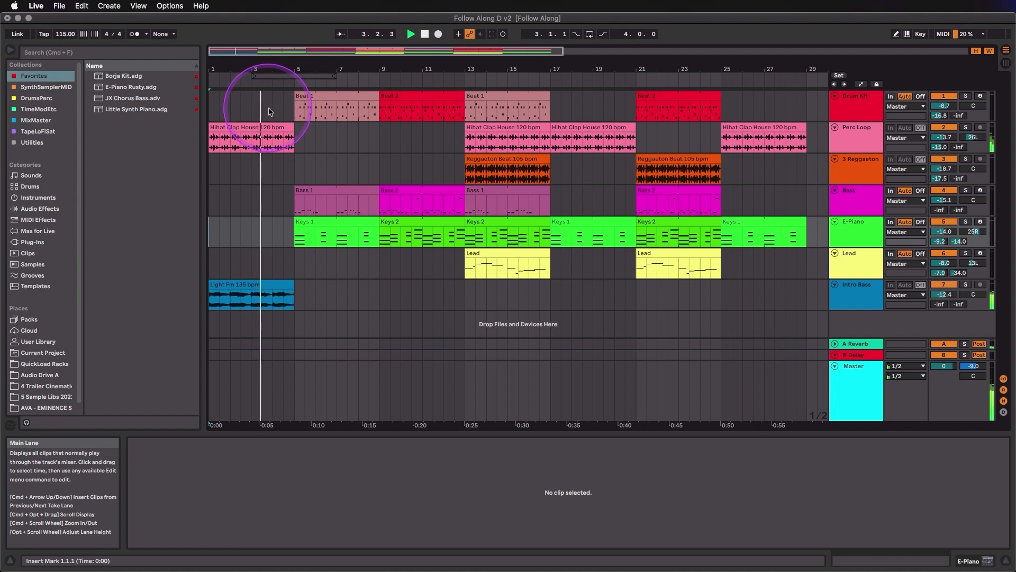
- Set the playback start to bar 4, and play from the Beat 2 clip at bar 9 on the Drum Kit track
click(273, 80)
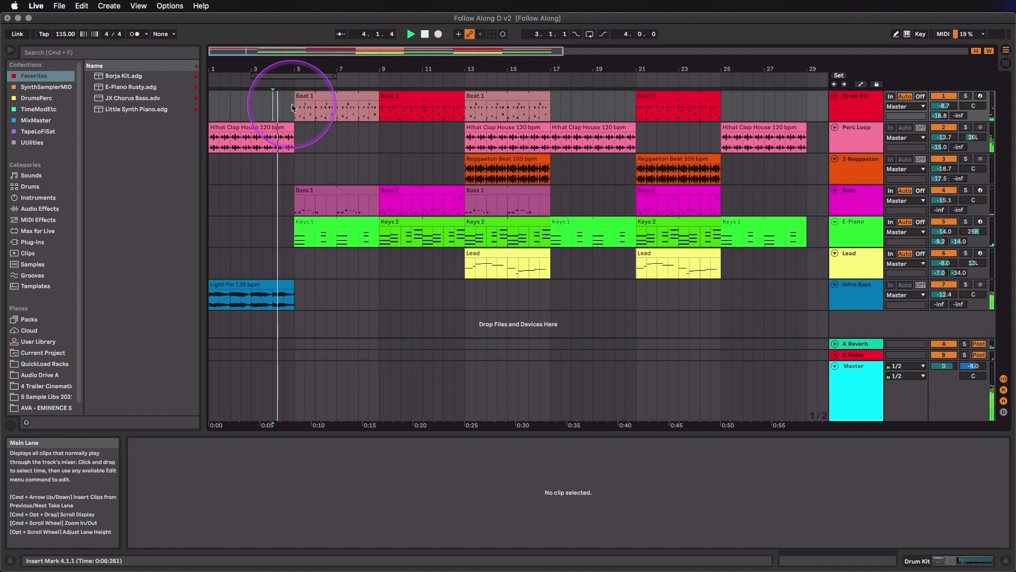
click(412, 97)
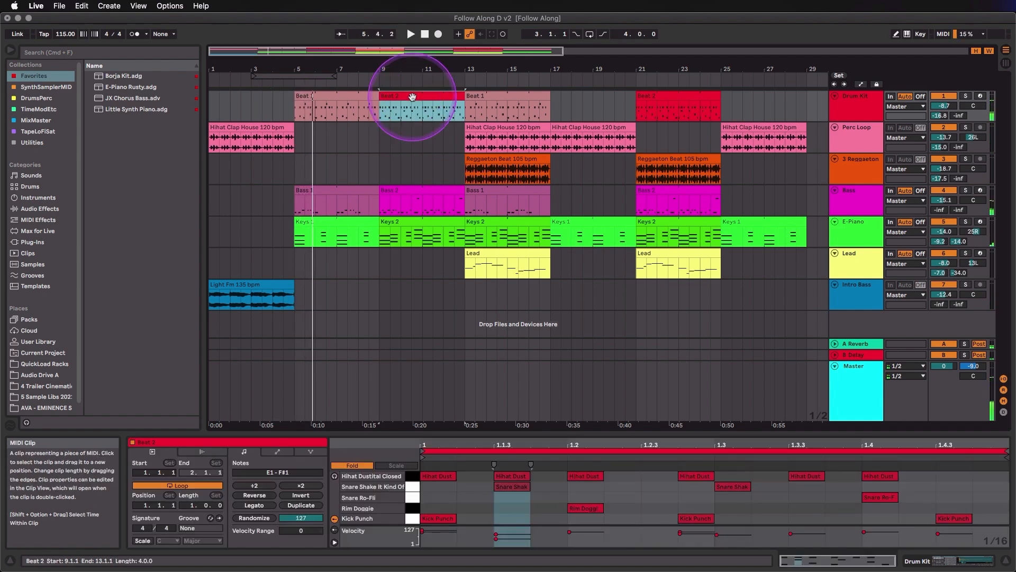
key(space)
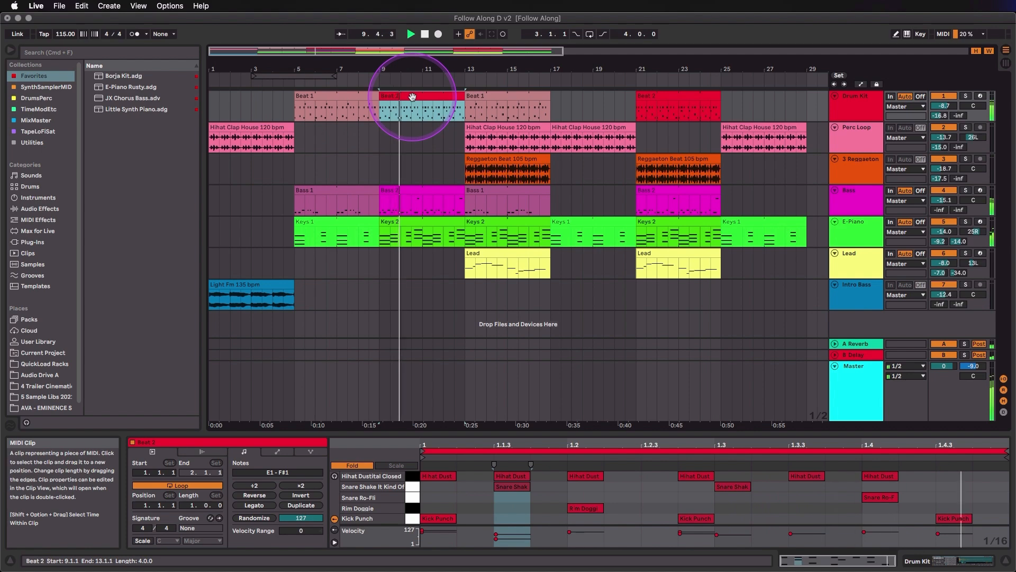
- Jump playback to bar 17 and to bar 21, returning to the selected Beat 2 clip's start with each restart
click(551, 81)
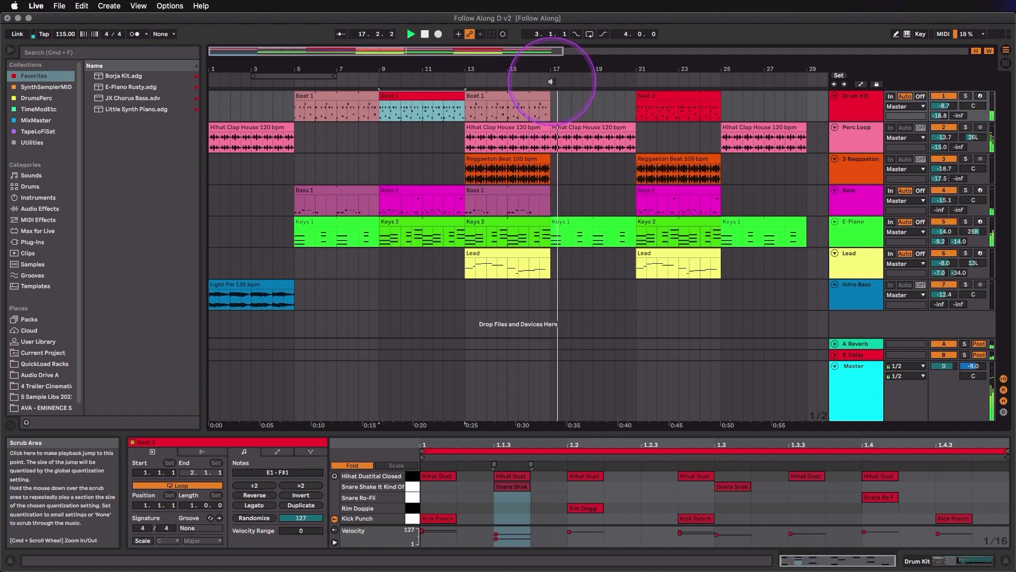
key(space)
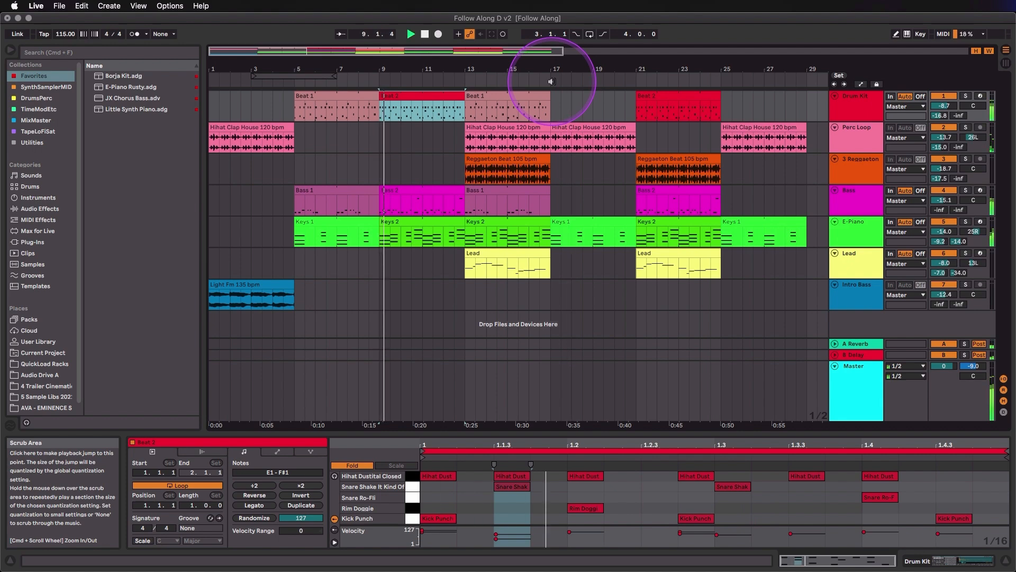
click(645, 75)
key(space)
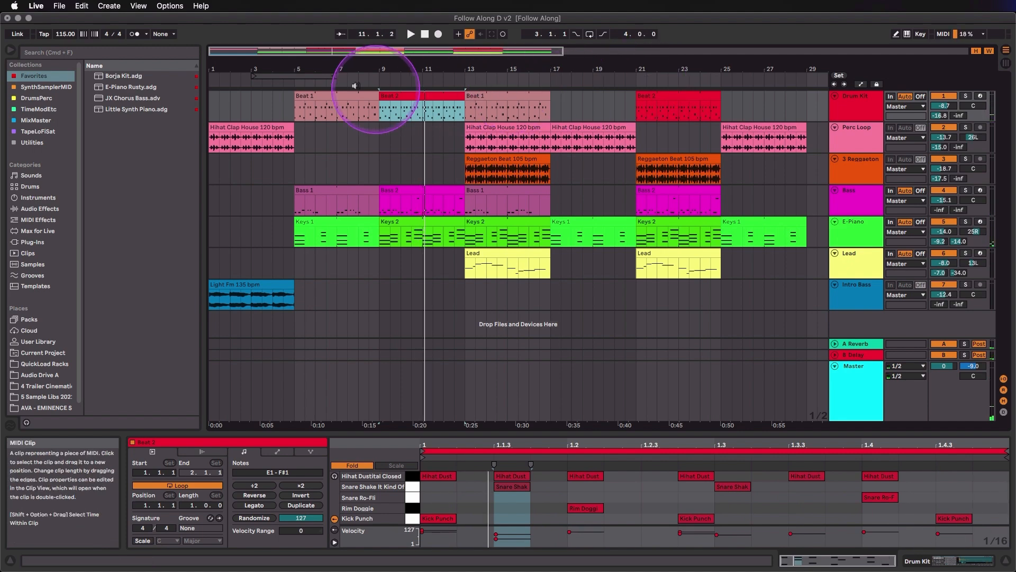
- Position the loop brace over the four bars from bar 17 to bar 21 and activate the arrangement loop
drag(295, 75, 605, 35)
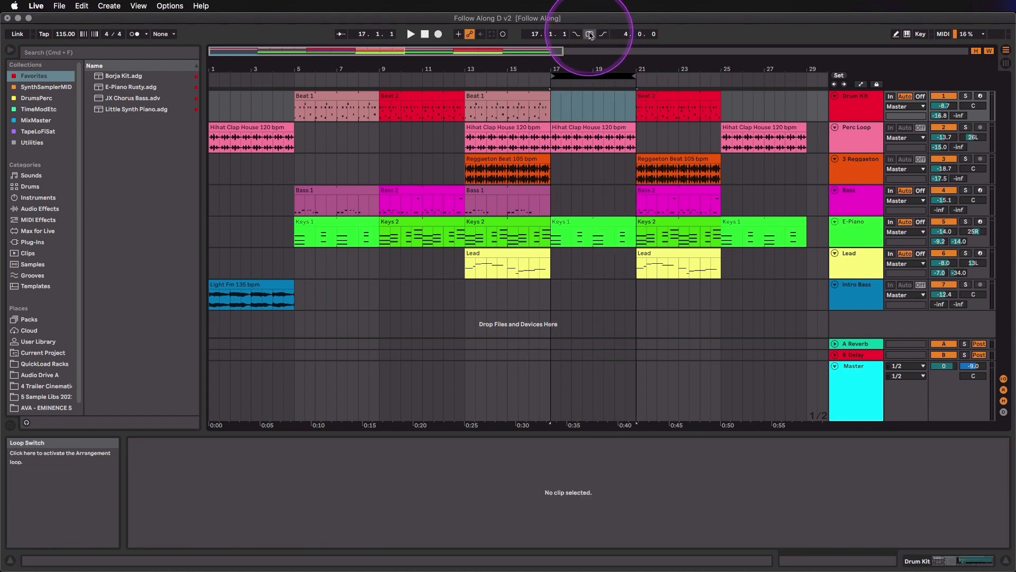
click(591, 35)
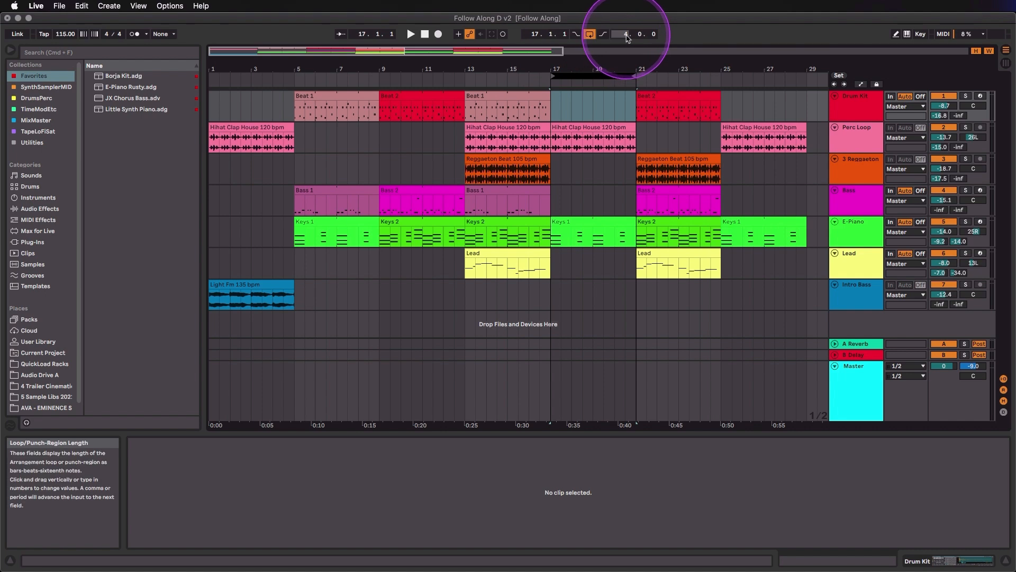
- Set the loop length to 2 bars and move the loop brace to start at bar 19
click(625, 35)
text(2)
key(Return)
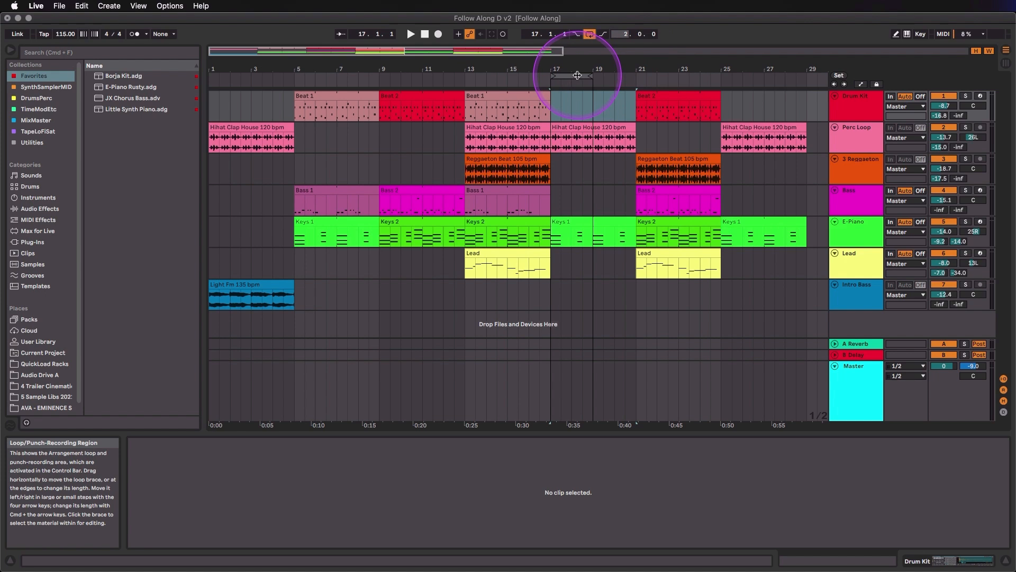
drag(578, 76, 622, 75)
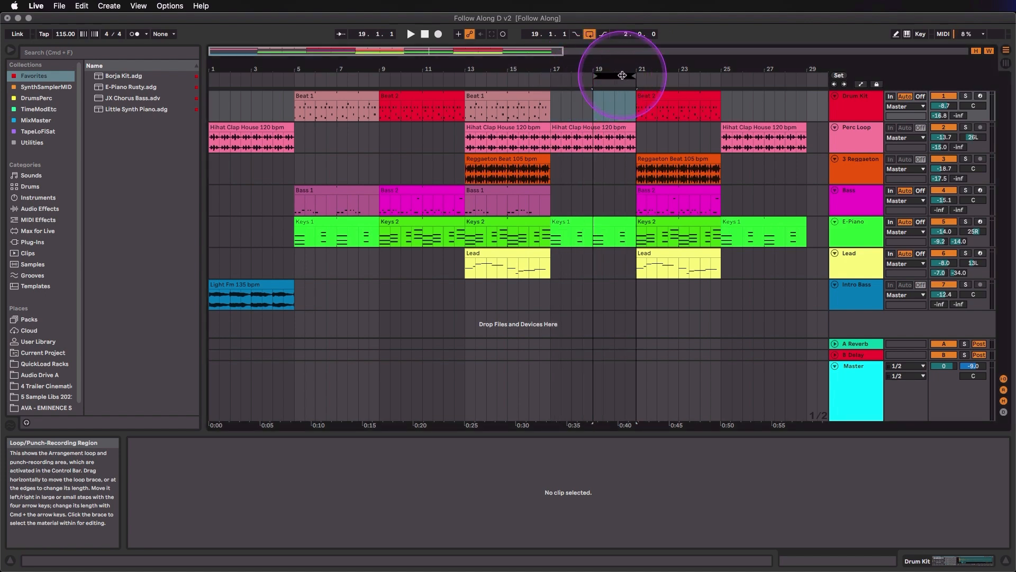
- Loop the Beat 1 clip at bar 13 on the Drum Kit track and start playback
click(514, 94)
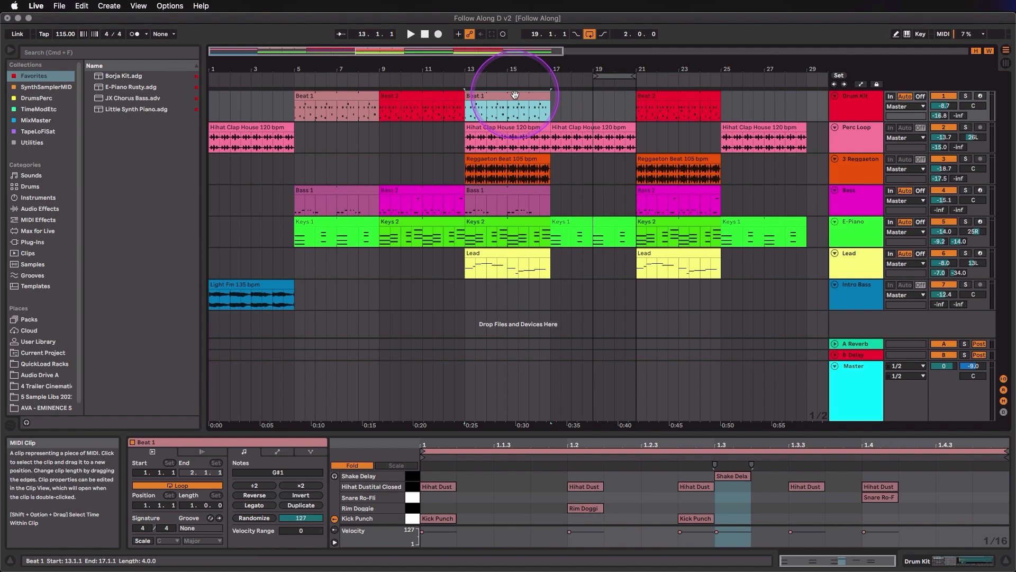
key(super+l)
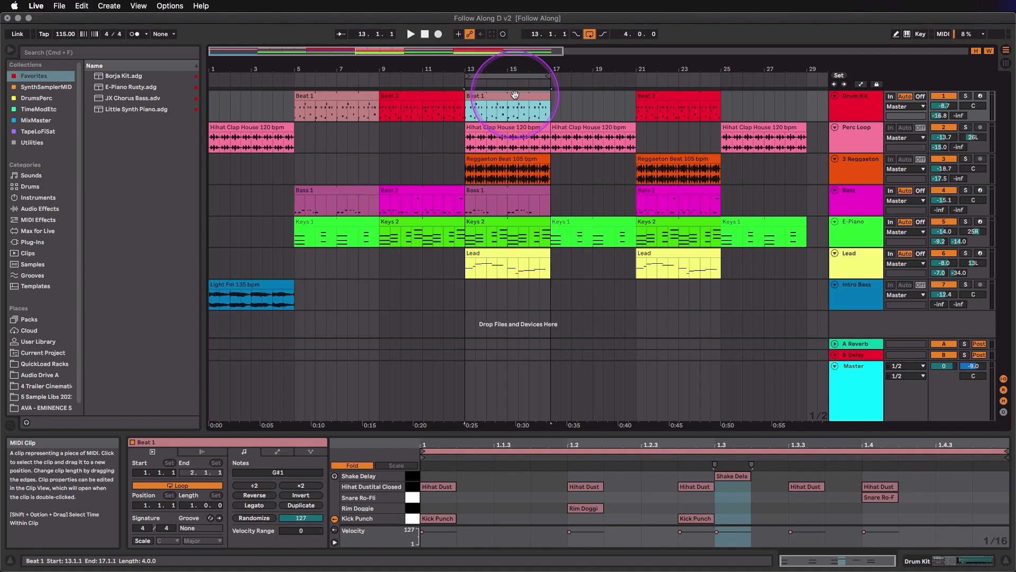
key(space)
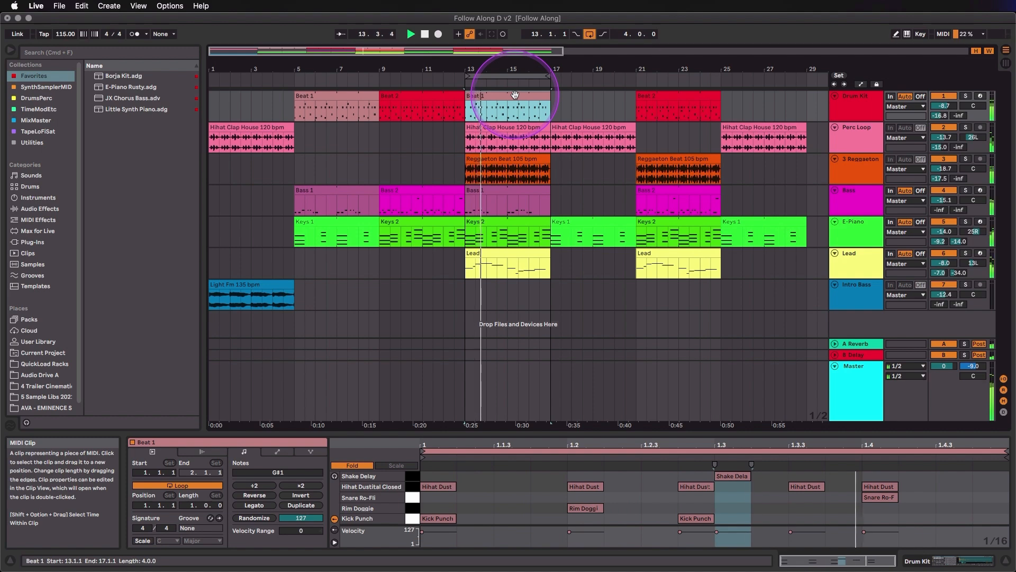
- Loop the Beat 2 clip at bar 21 and select all material inside the loop brace
click(663, 92)
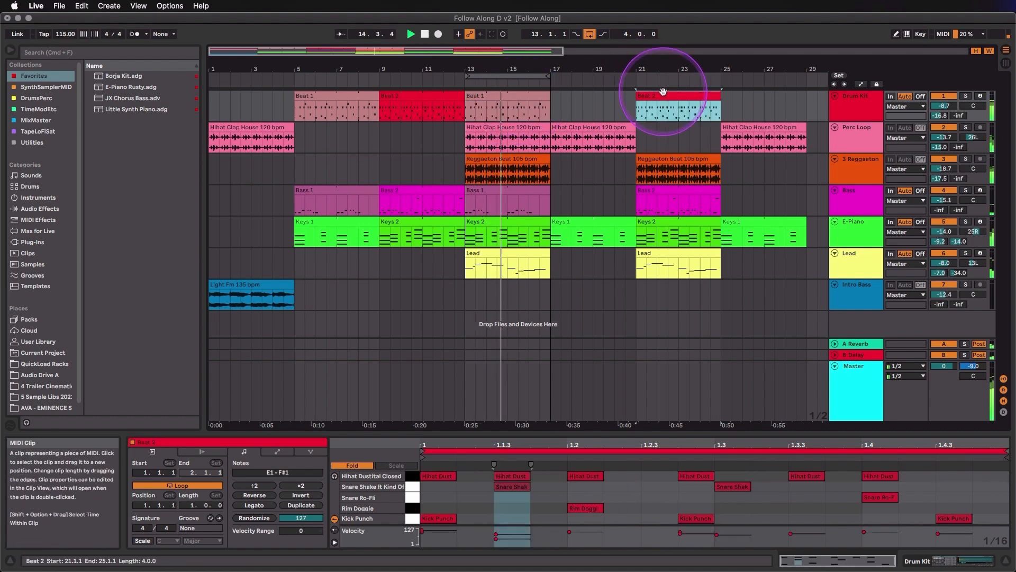
key(super+l)
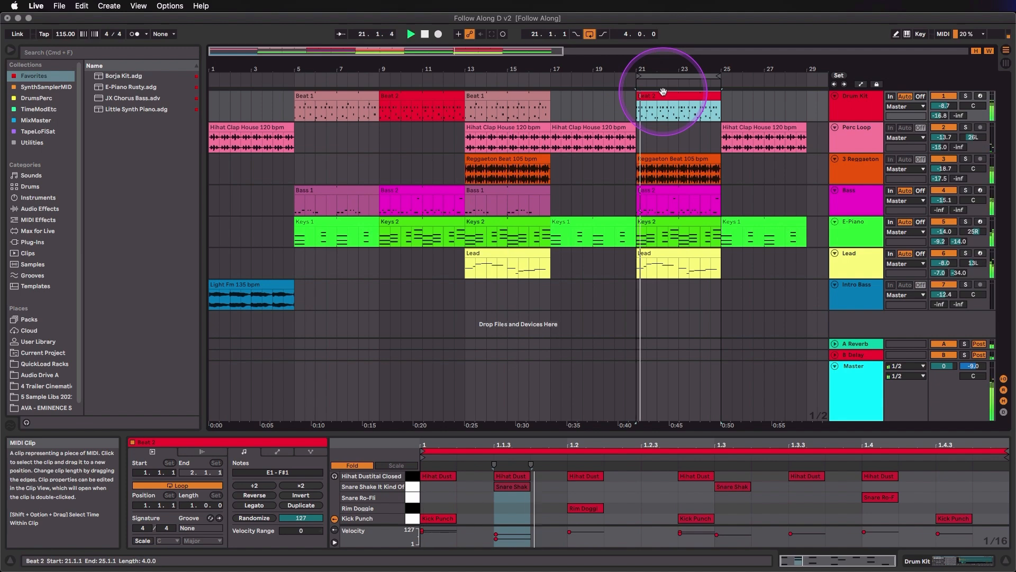
click(660, 74)
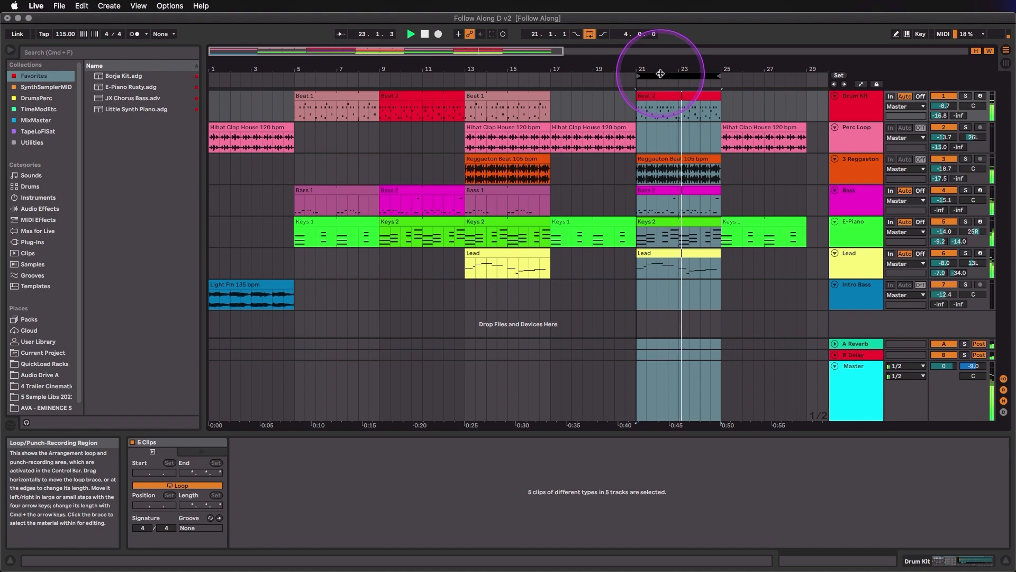
- Move the loop brace back by its own length three times so it starts at bar 9
key(Down)
key(Down)
key(Down)
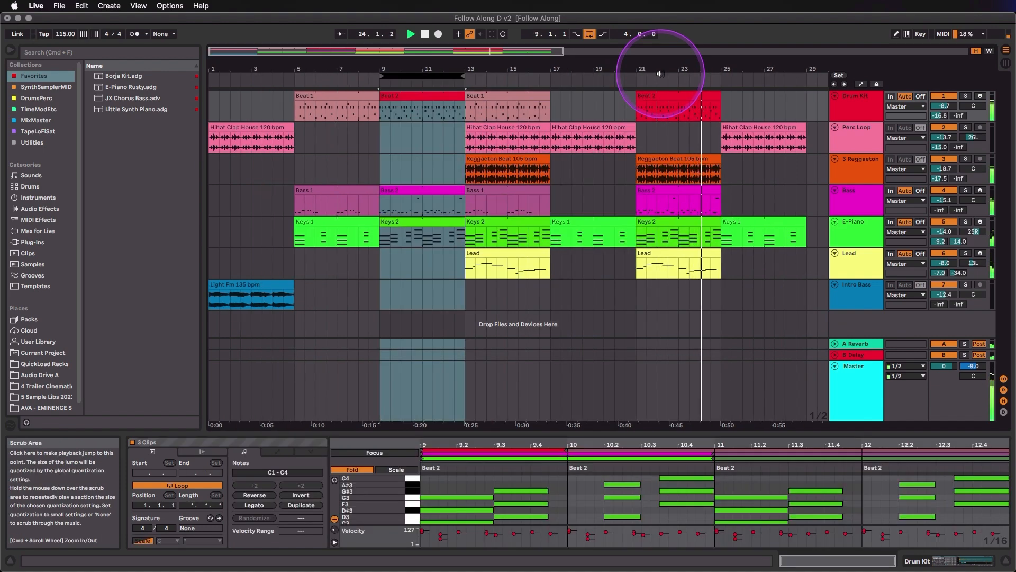
- Resize the loop brace to 2 bars and shift it forward to start at bar 11
key(super+Down)
key(super+Down)
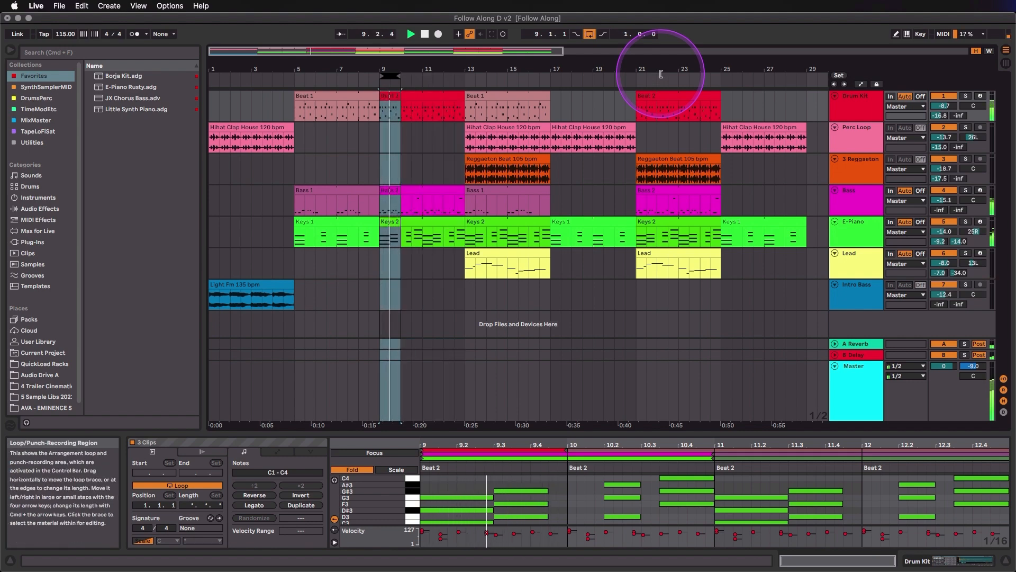
key(super+Up)
key(Up)
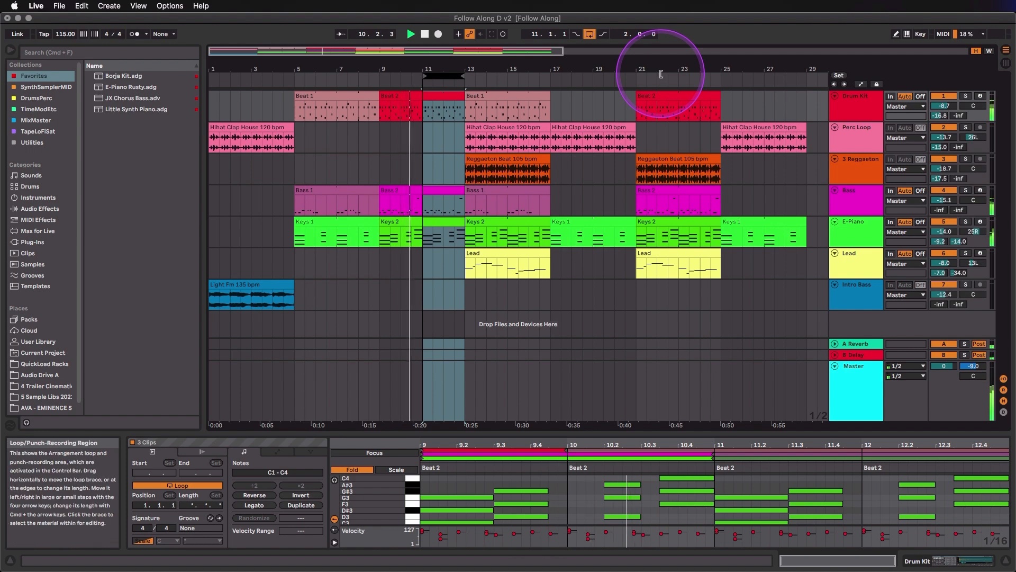
- Move the loop brace forward to start at bar 13 and double its length to 4 bars
key(Up)
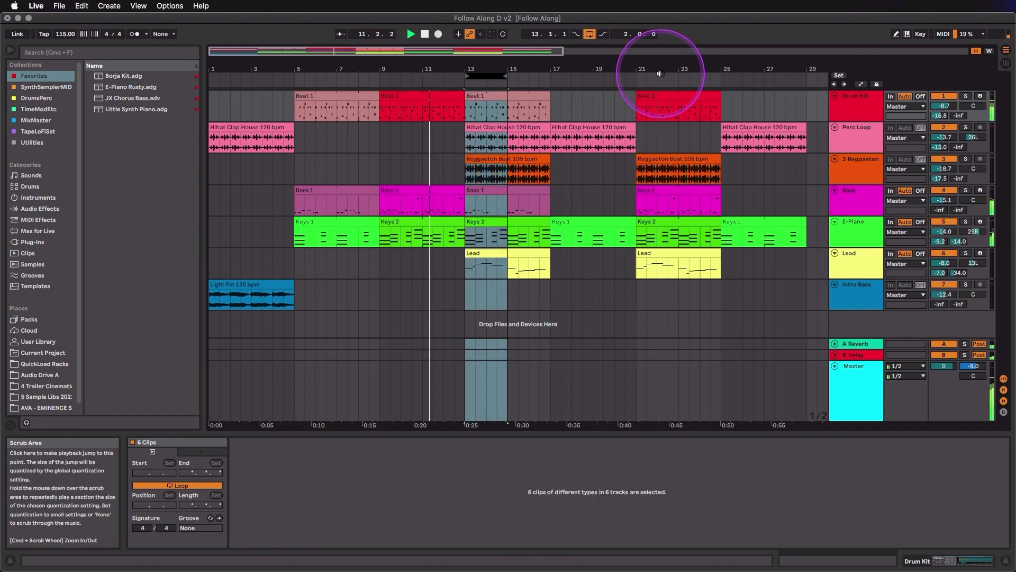
key(super+Up)
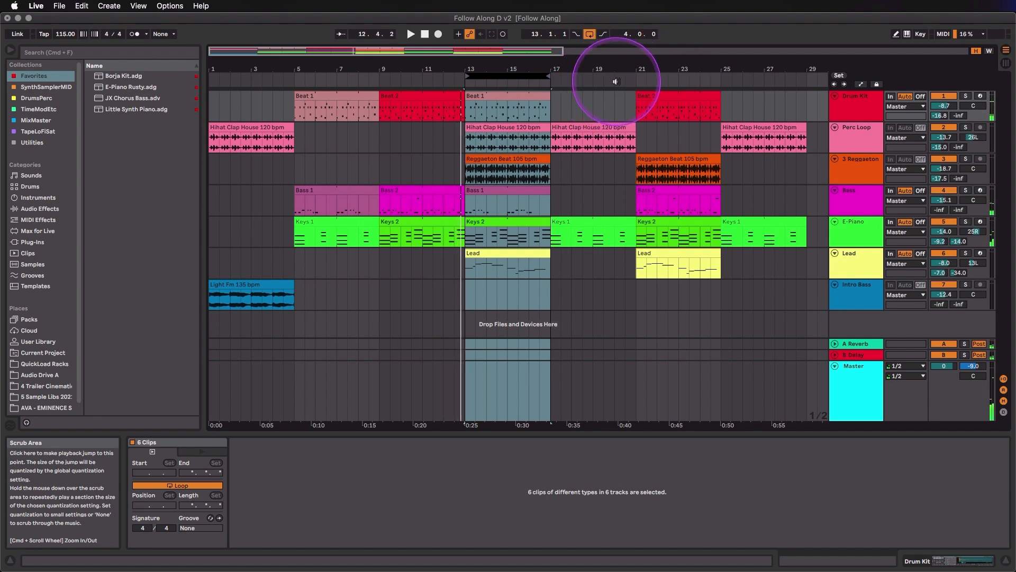
- Audition playback from bar 20 and from inside the loop, and stop it
click(616, 81)
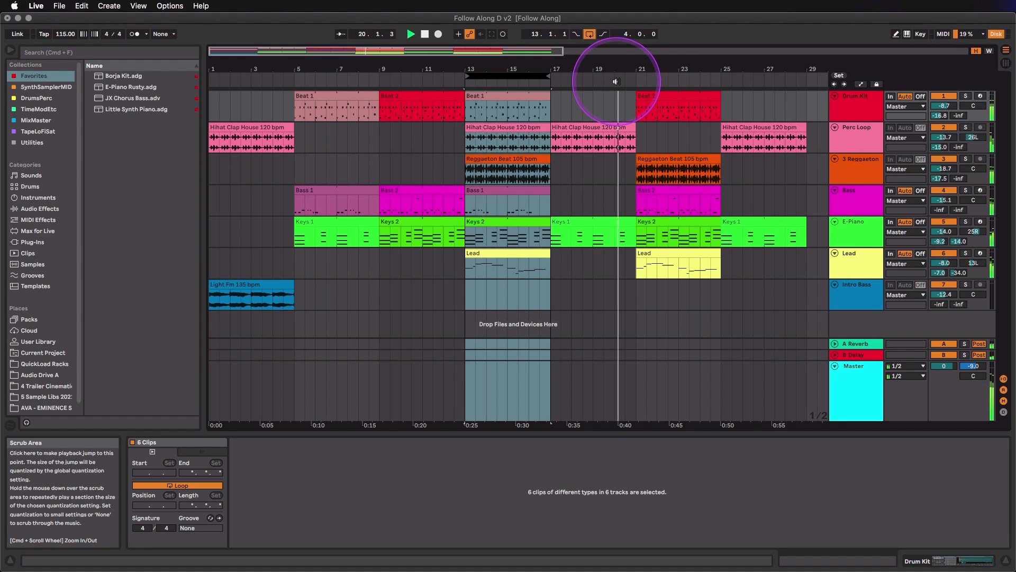
key(space)
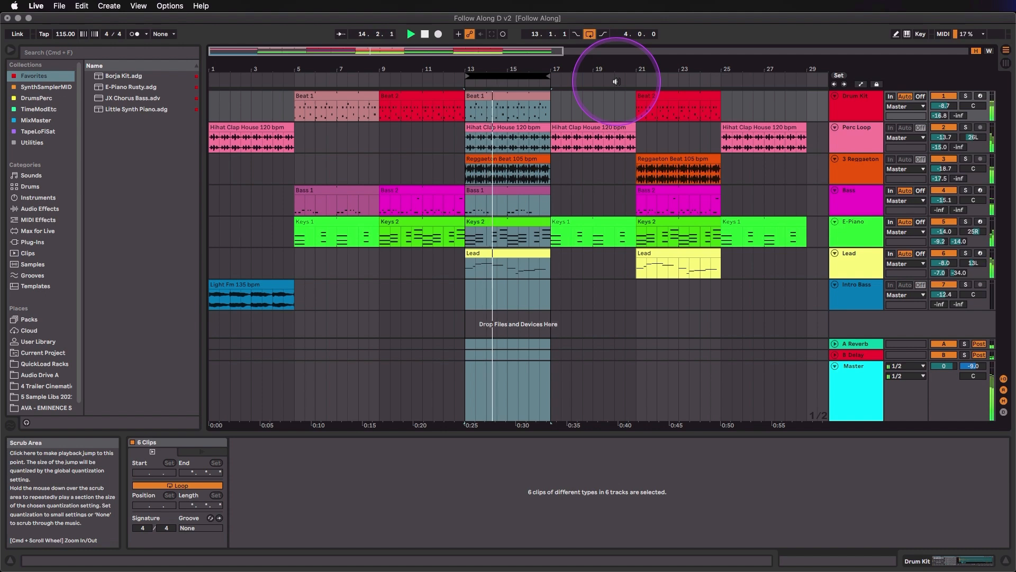
key(space)
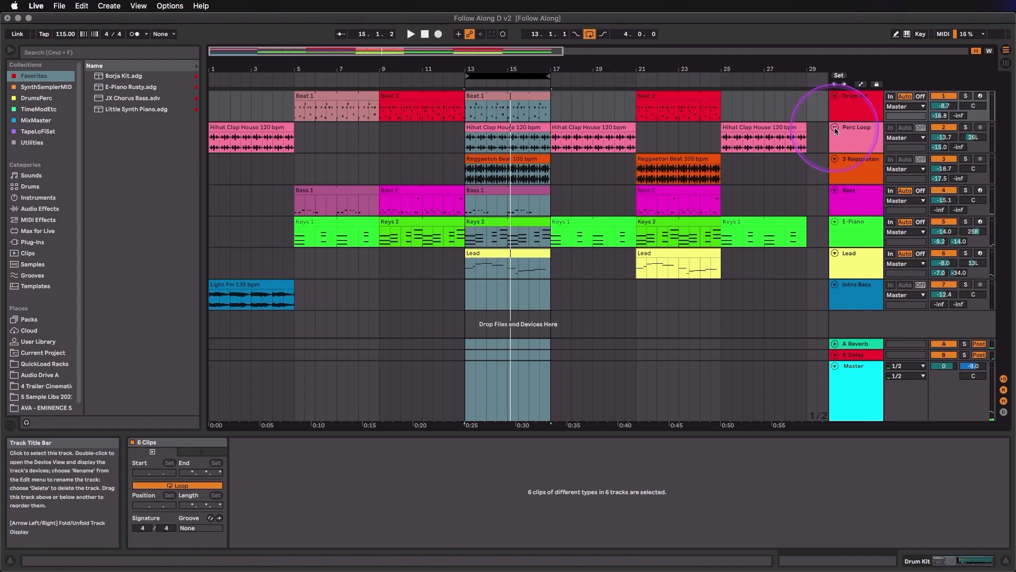
- Fold the Perc Loop and Reggaeton tracks individually, and fold all the tracks at once
click(834, 128)
click(835, 139)
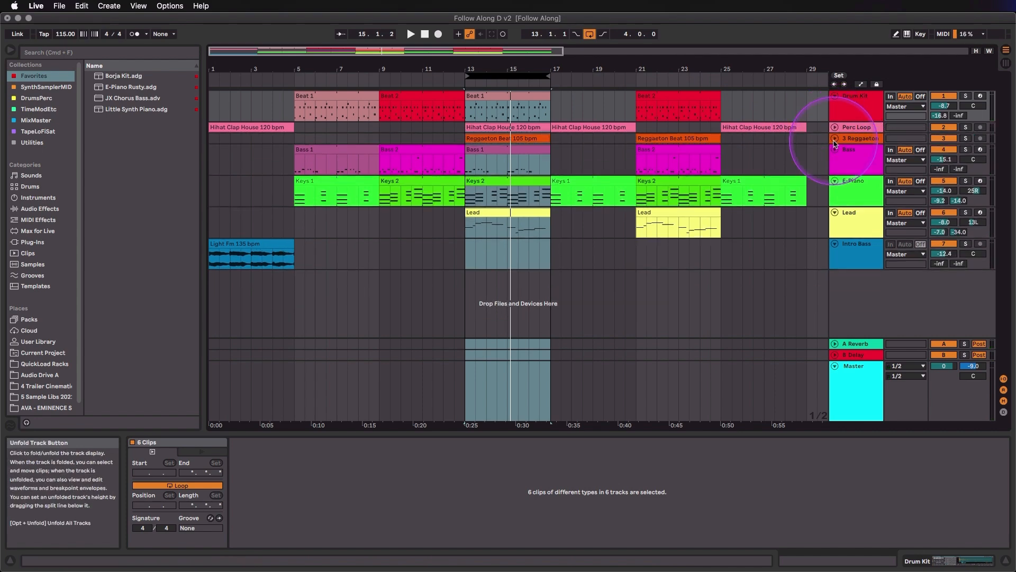
alt+click(835, 140)
alt+click(835, 128)
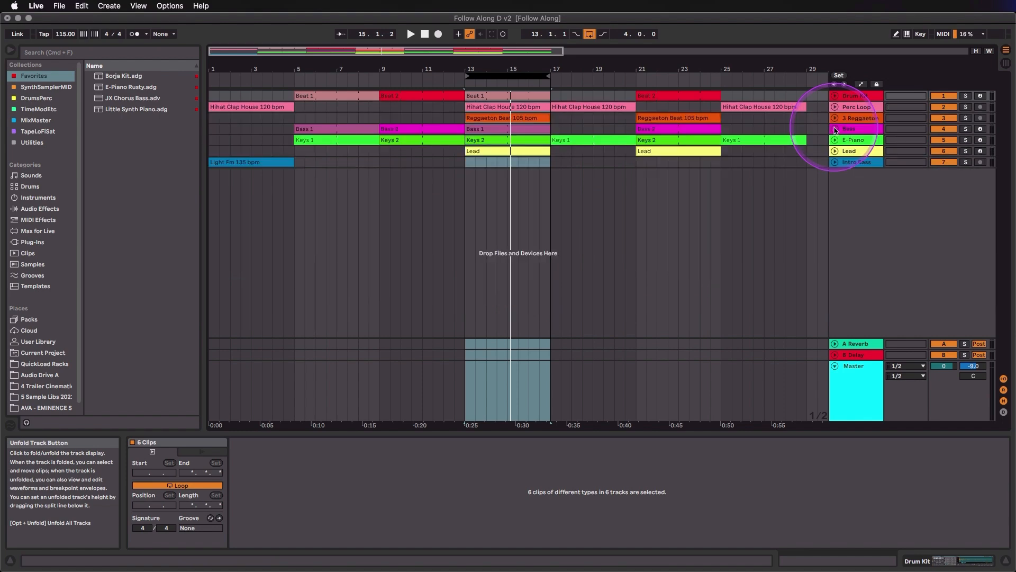
- Enlarge the Reggaeton track's height, and enlarge the Bass, E-Piano and Lead tracks together as a selection
drag(850, 124, 850, 157)
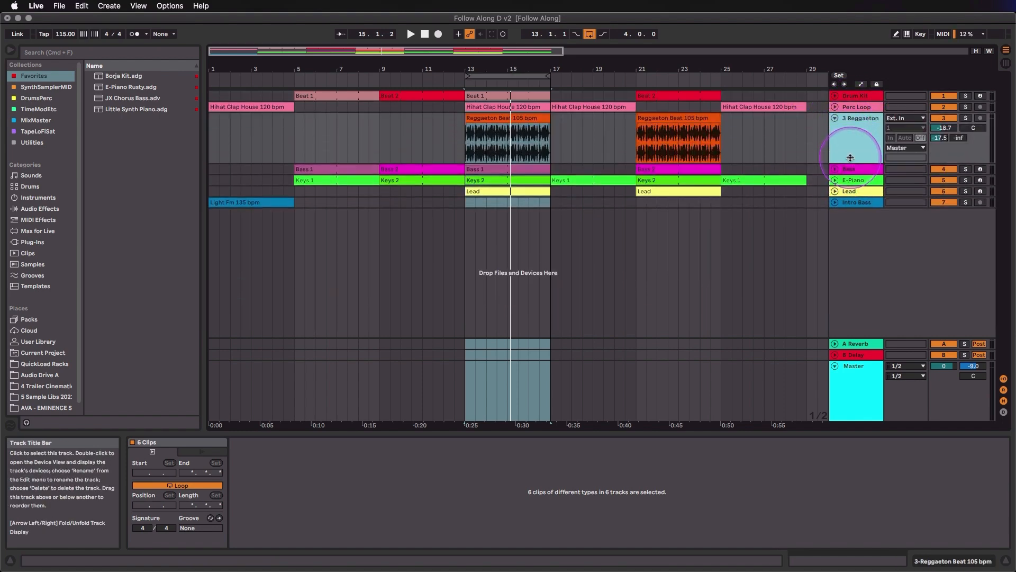
click(853, 170)
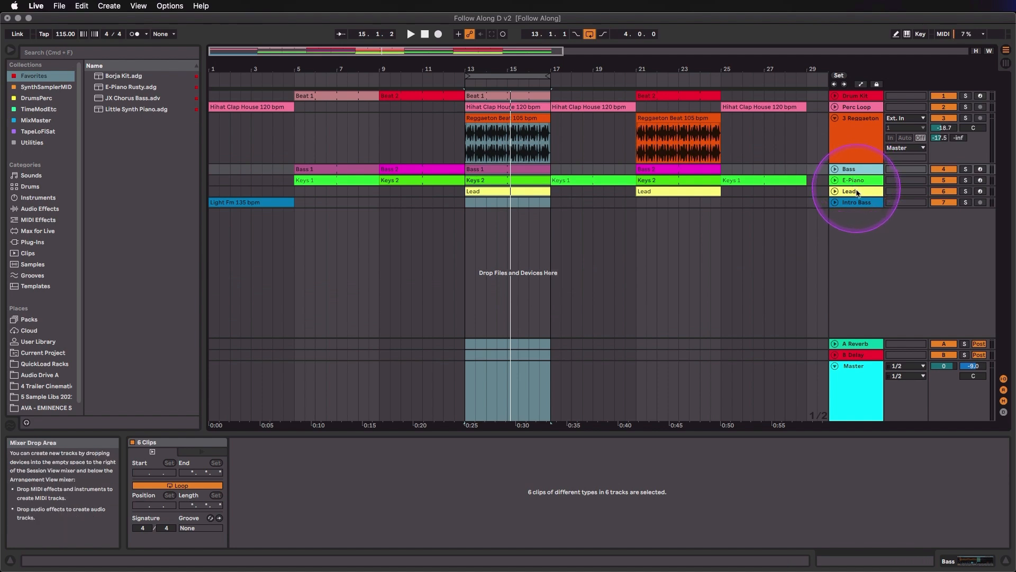
shift+click(857, 191)
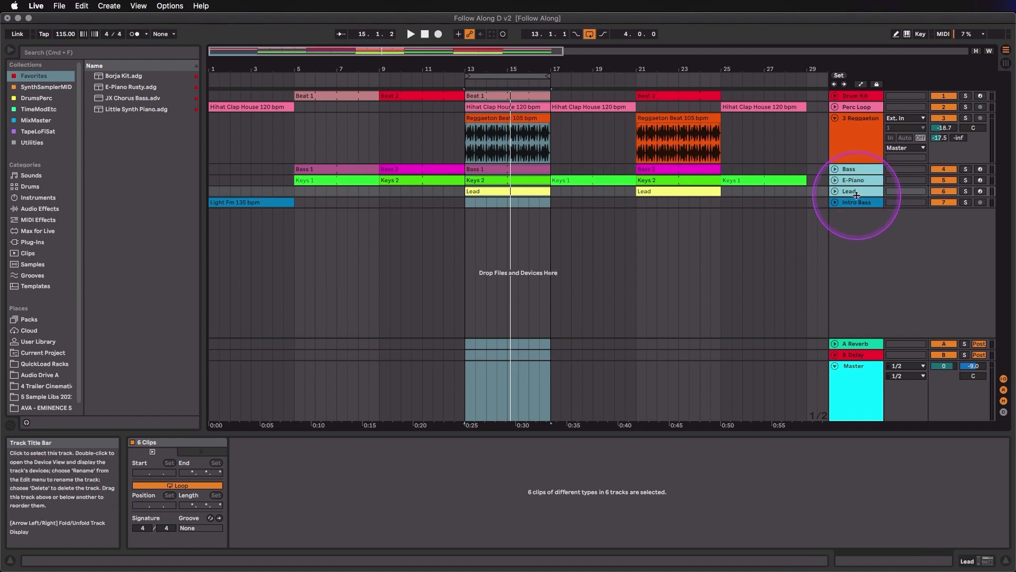
drag(856, 195, 855, 225)
scroll(856, 227, up, 3)
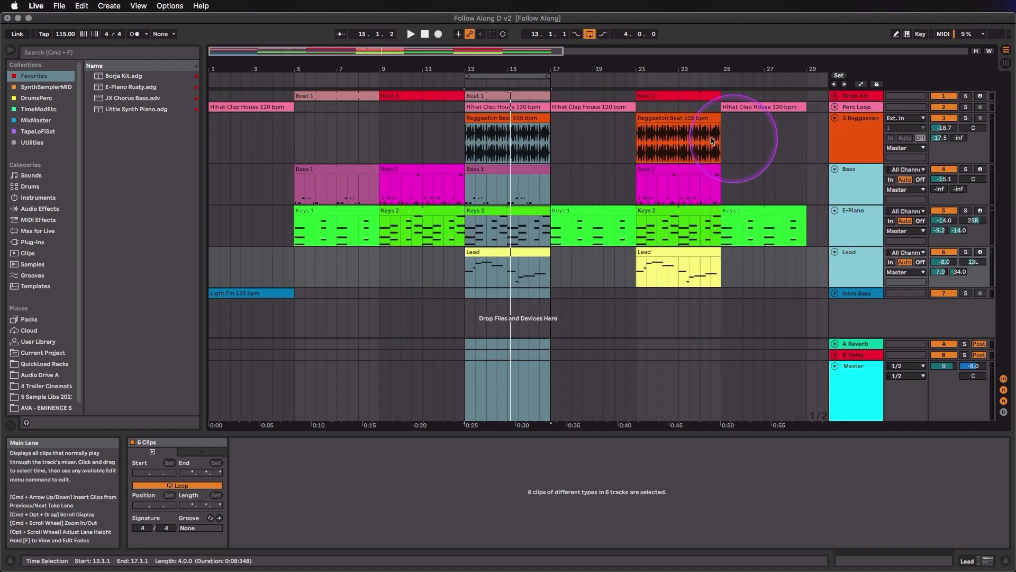
- Try moving the Reggaeton Beat clip at bar 21 back to 20.3.1 and resizing it from its end edge
click(685, 118)
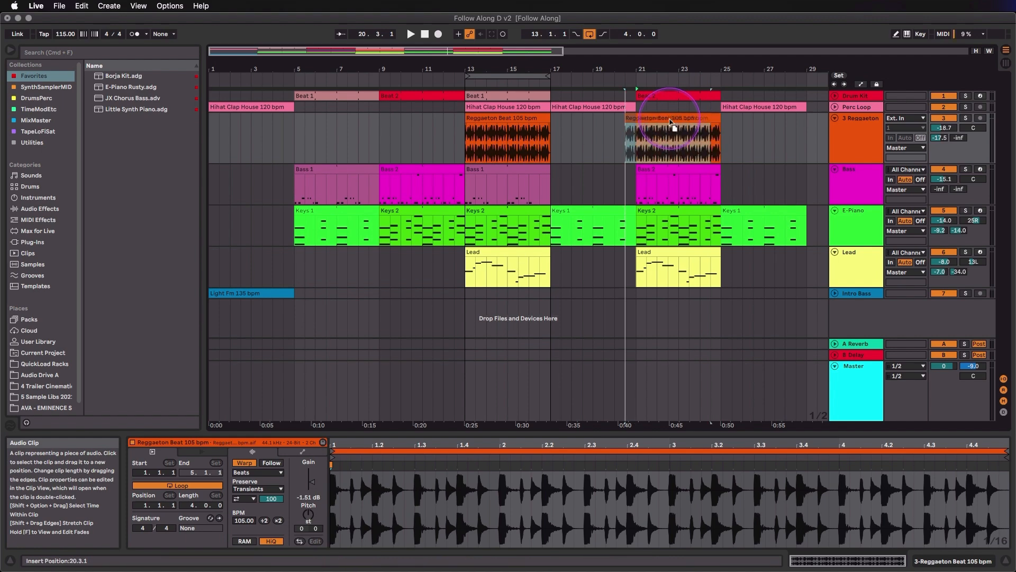
click(713, 121)
mouse_move(713, 121)
mouse_down()
mouse_move(805, 121)
mouse_move(722, 122)
mouse_up()
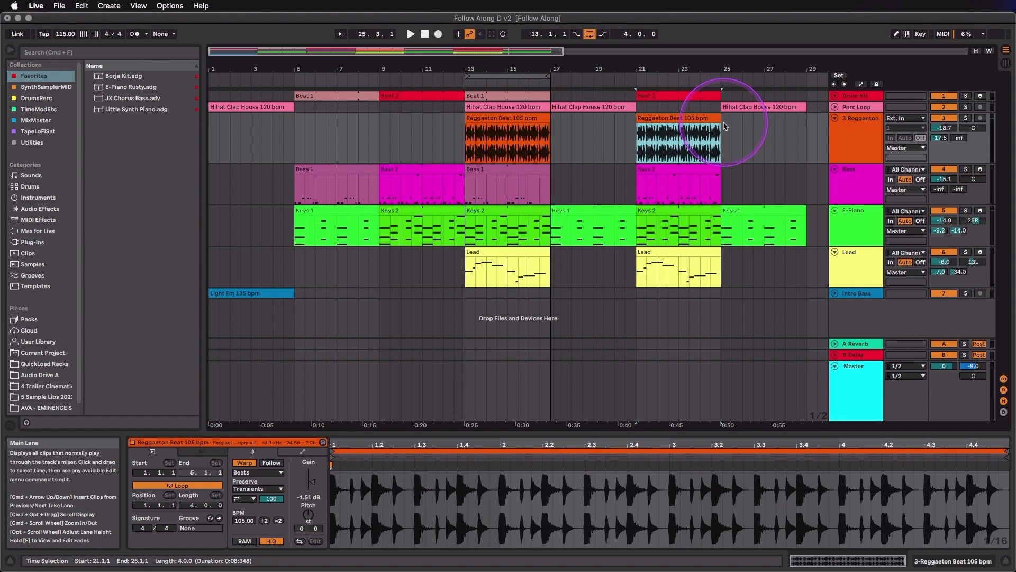
- Split the Reggaeton Beat clip at 23.3.1 and separate the one-bar section from 21.3.1 to 22.3.1
click(679, 148)
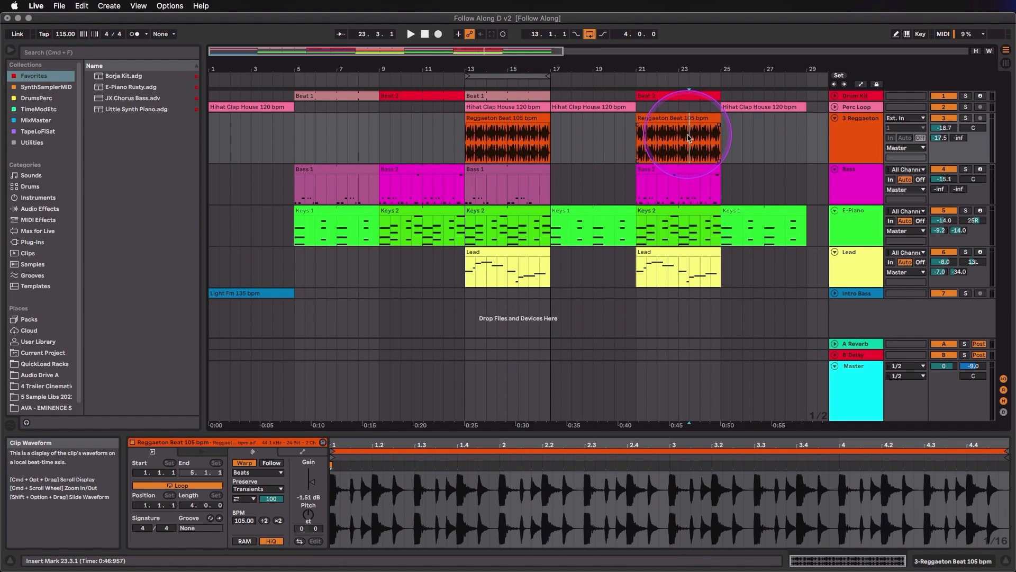
key(super+e)
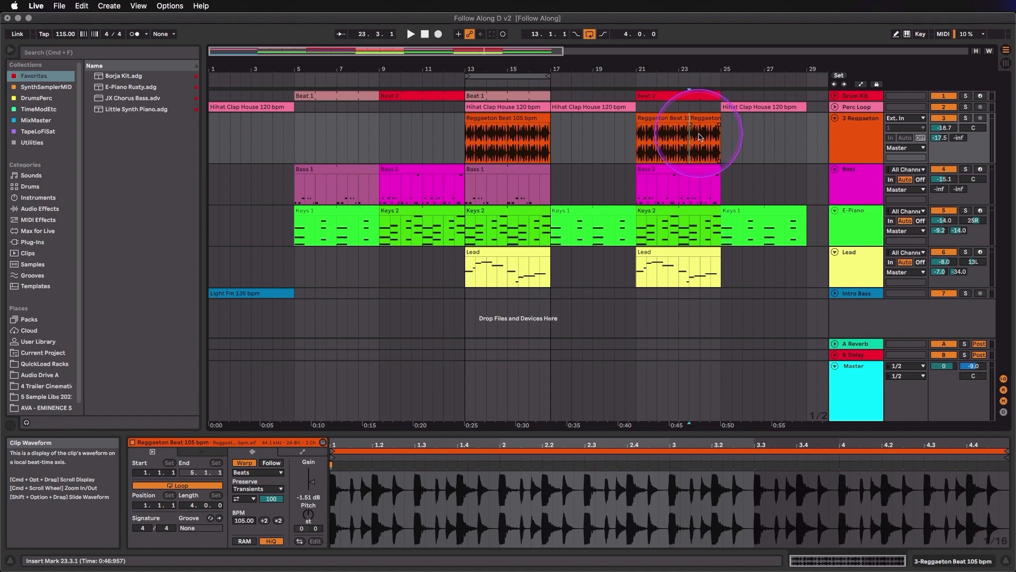
drag(669, 141, 648, 141)
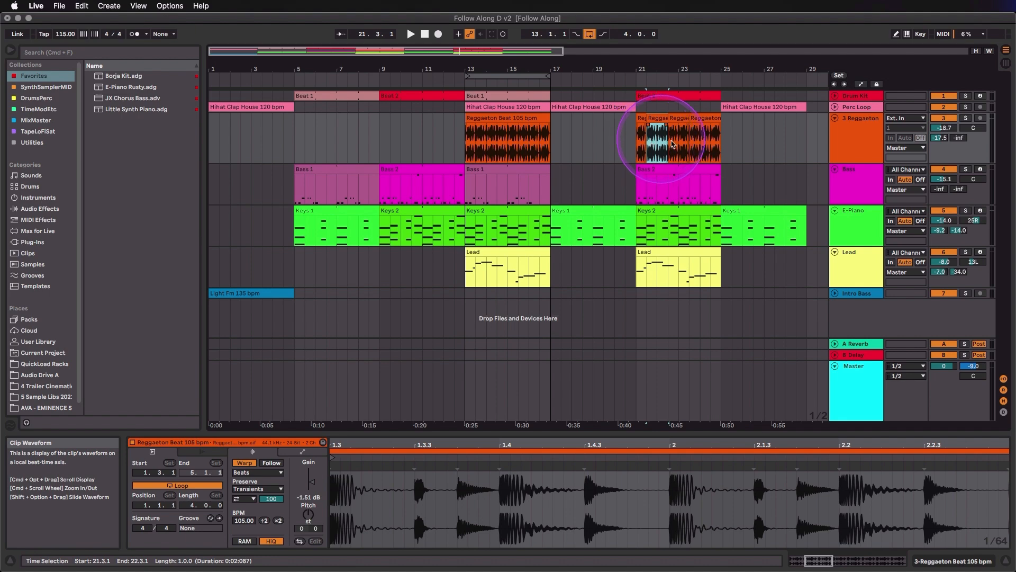
- Copy one bar of the Bass 2 clip from bar 23 to bar 28 and delete the copy
drag(695, 183, 791, 173)
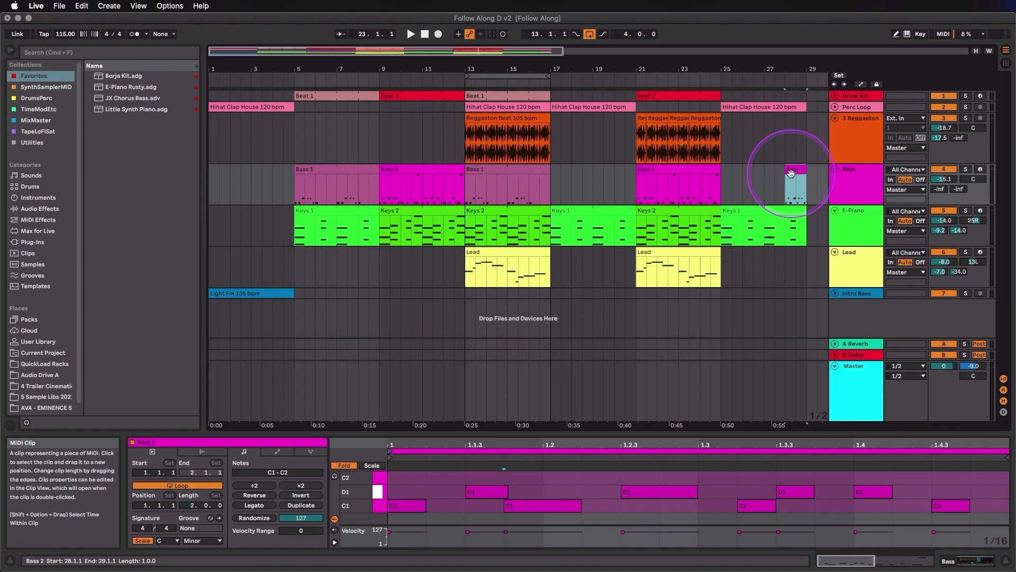
key(Delete)
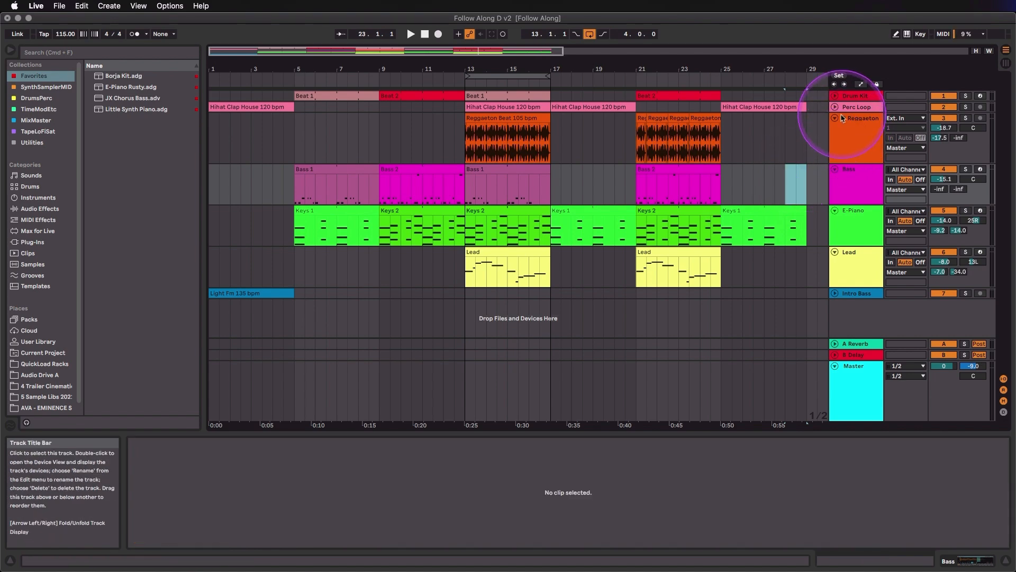
- Unfold the Drum Kit and Perc Loop tracks to display their clip contents
alt+click(834, 107)
scroll(835, 113, up, 1)
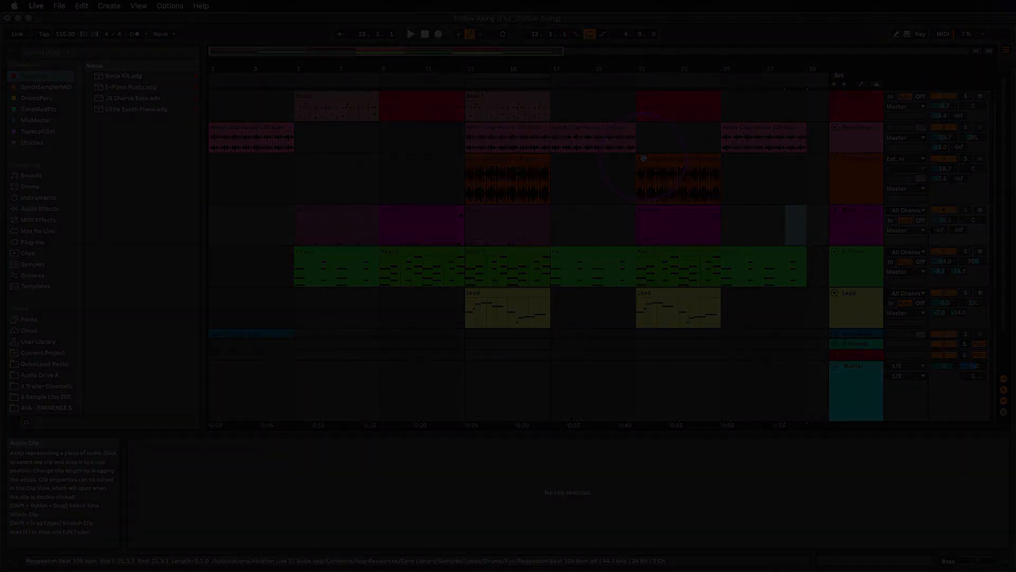
- Zoom to the Beat 1 clip at bar 5, delete its first closed hi-hat note and undo the deletion
click(338, 95)
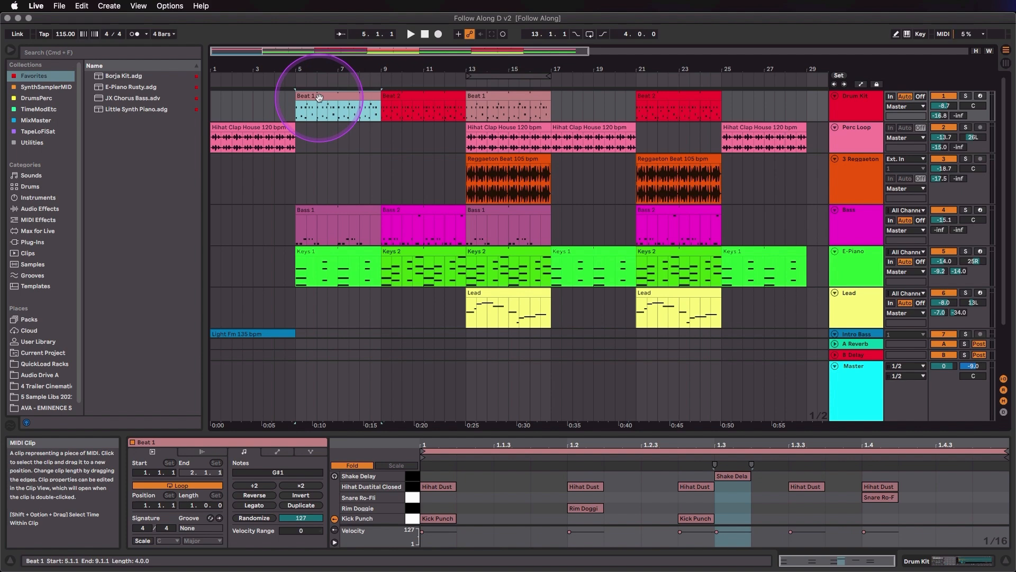
key(z)
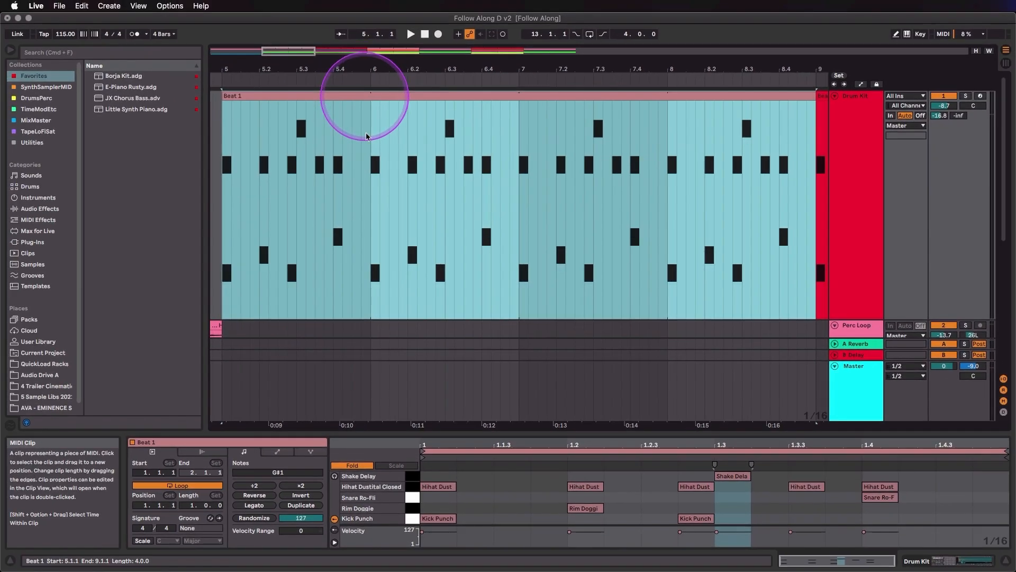
double_click(441, 488)
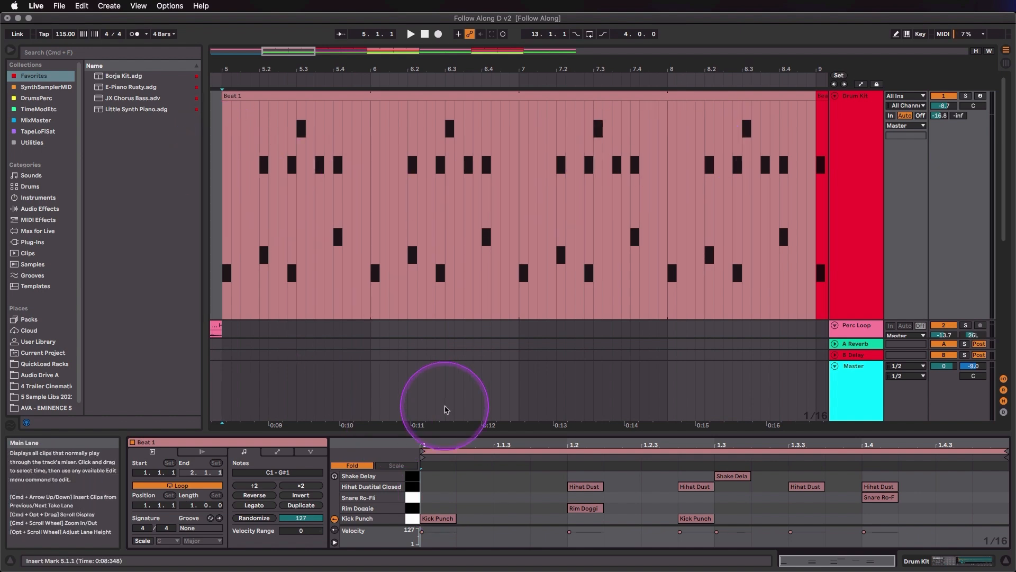
key(super+z)
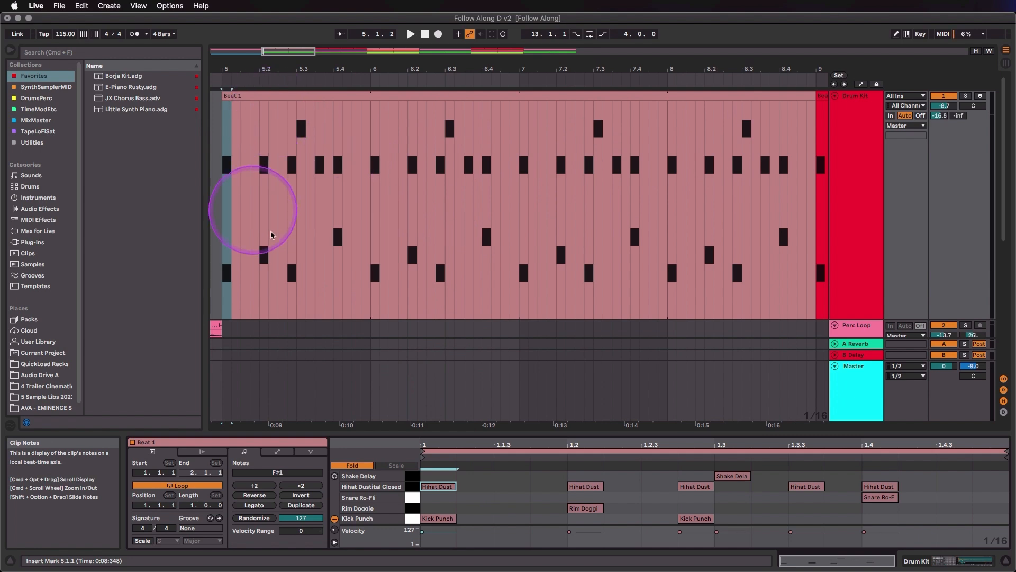
- Split the Beat 1 clip at bar 7 and deactivate all closed hi-hat notes in its first part
click(521, 212)
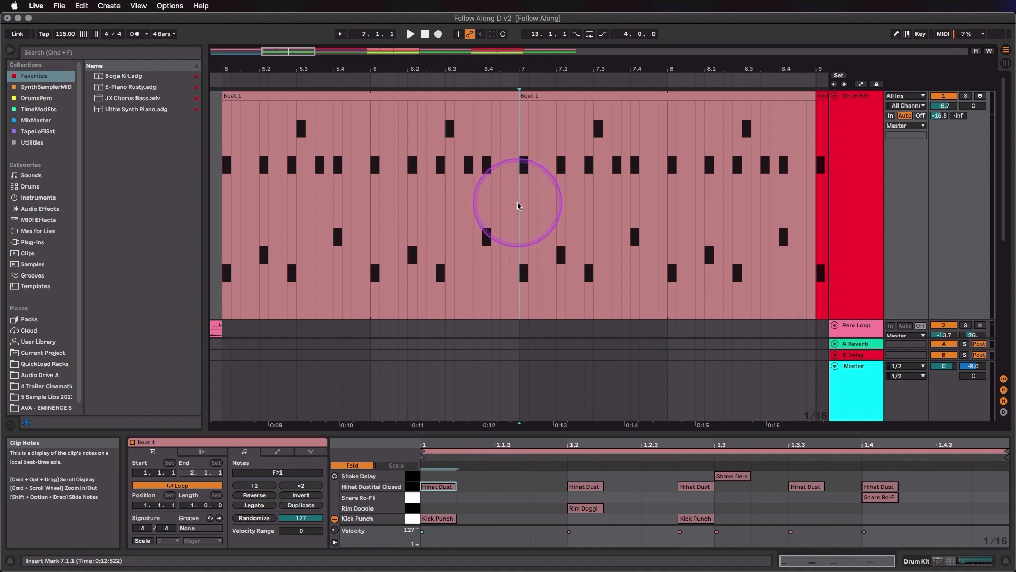
click(365, 96)
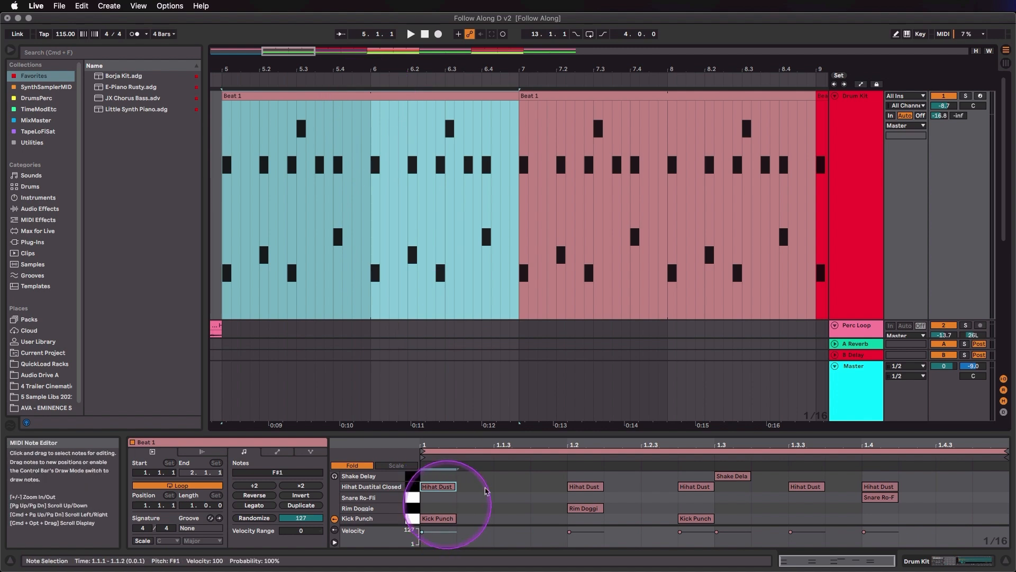
click(409, 488)
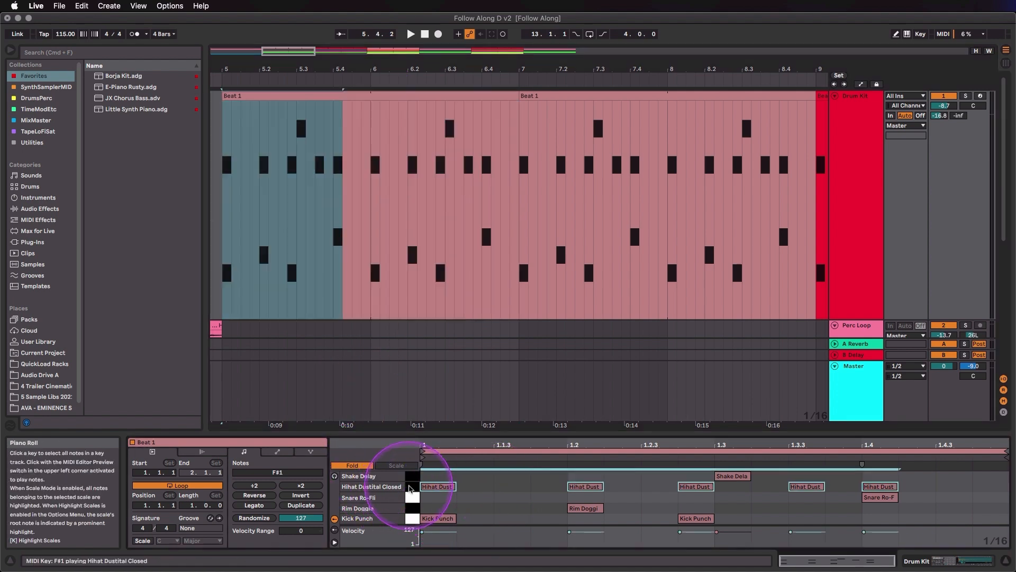
key(0)
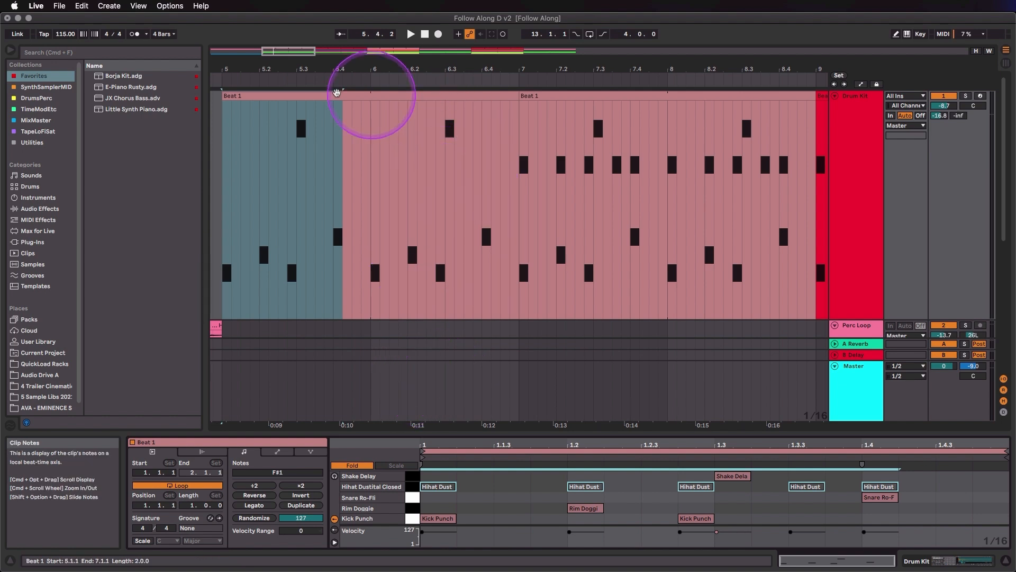
- Play back the first Beat 1 clip at bar 5 and consolidate it into a new clip
click(300, 94)
key(space)
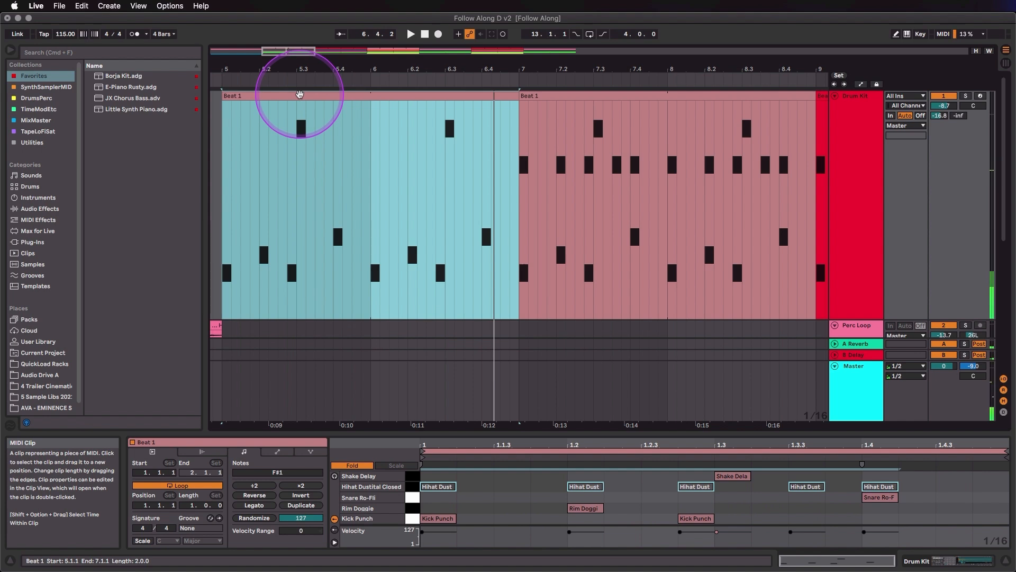
right_click(300, 94)
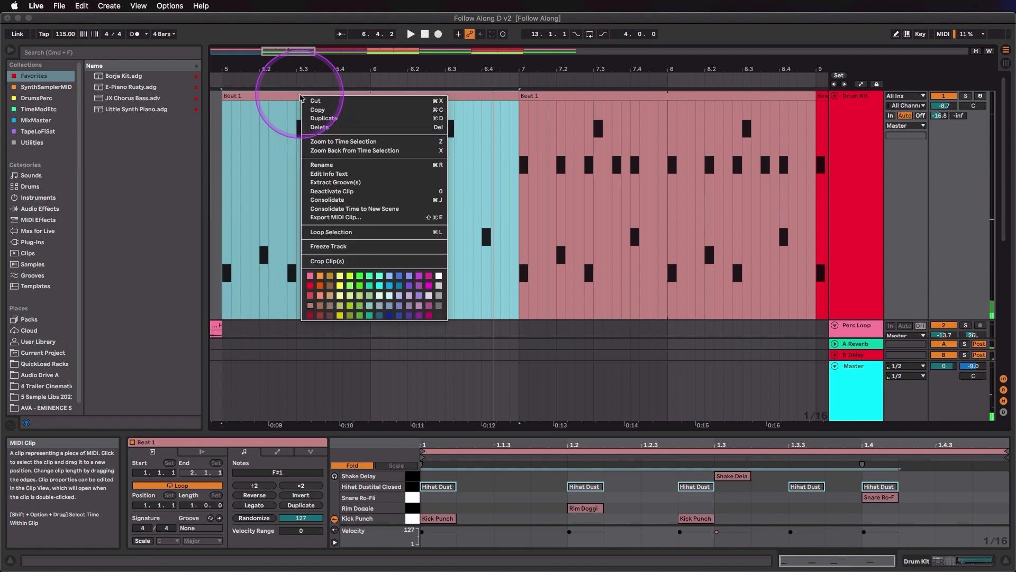
click(348, 201)
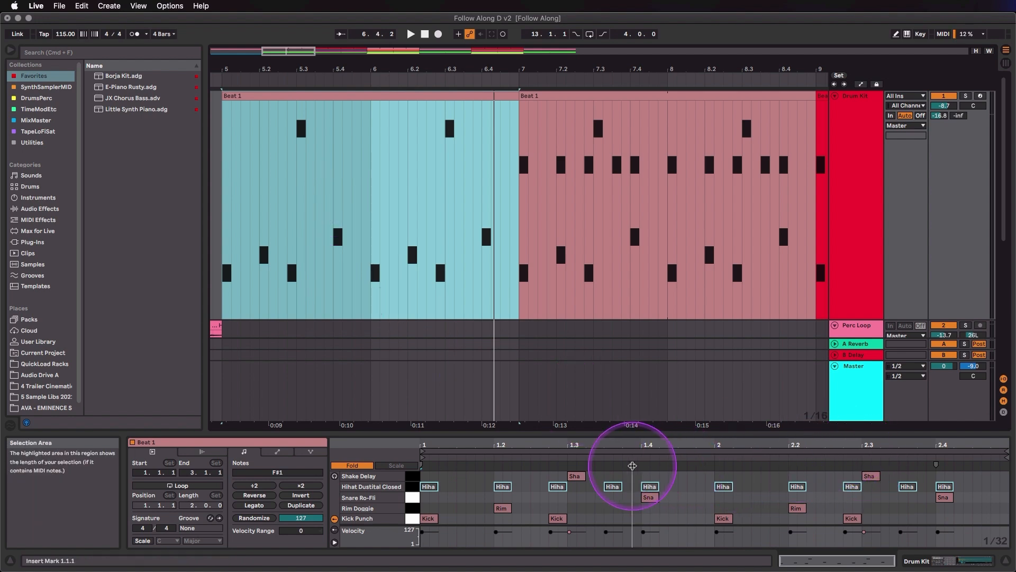
- Deactivate the Shake Delay note at 1.3 in the consolidated Beat 1 clip
click(572, 476)
click(573, 477)
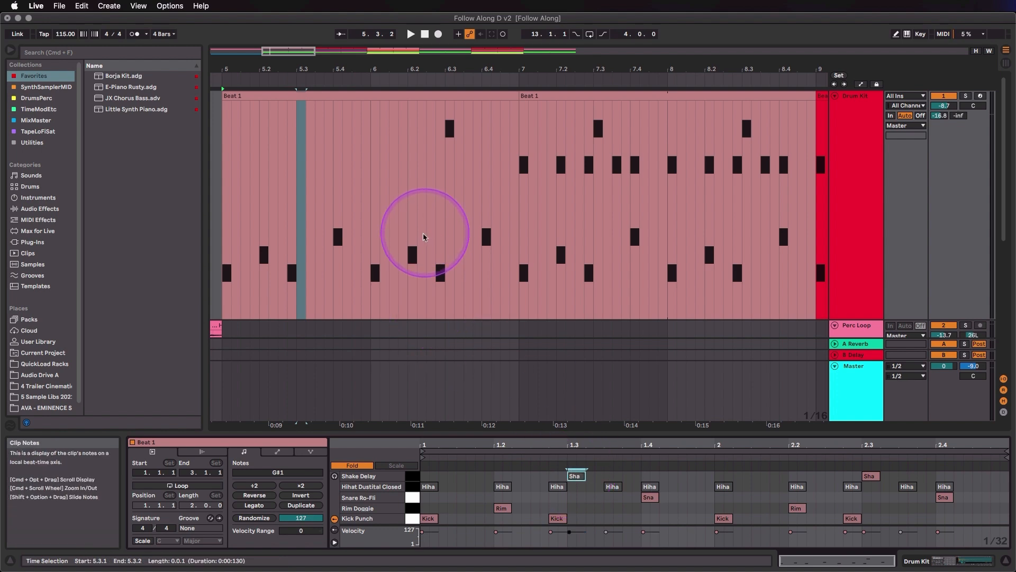
- Zoom back out to the full arrangement and audition it from bar 5
click(414, 202)
key(x)
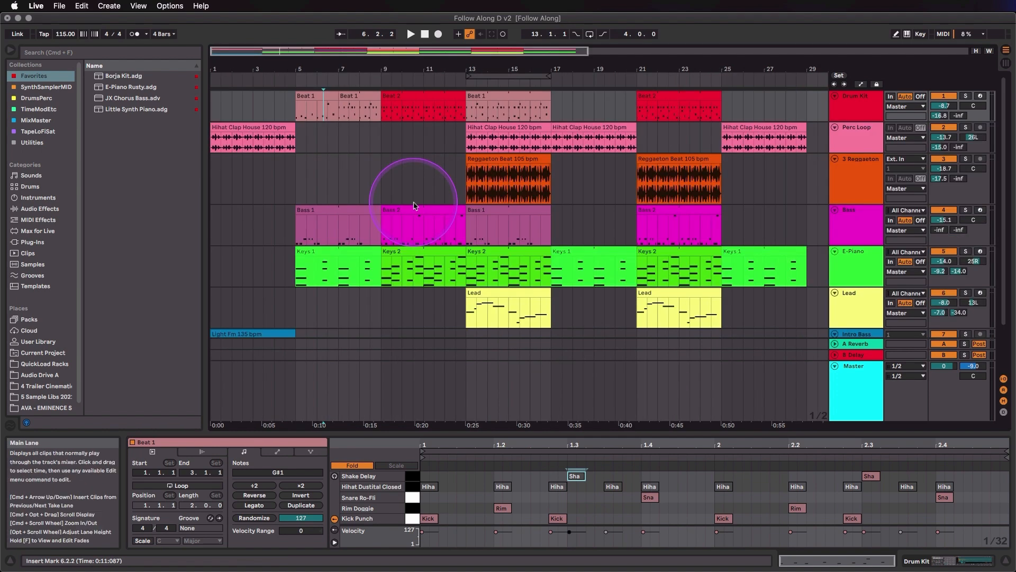
click(293, 106)
key(space)
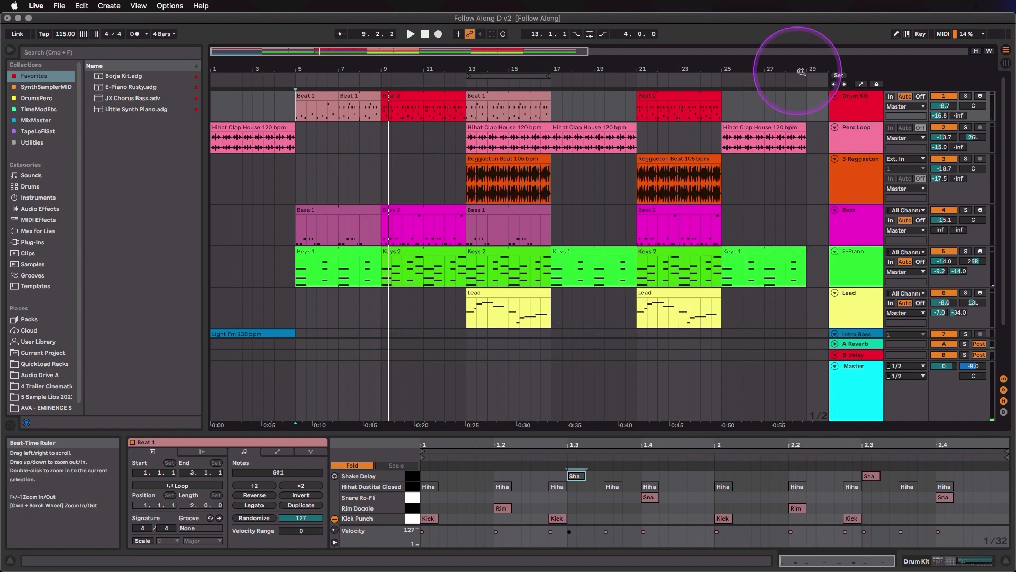
- Extend the end of the last Keys 1 clip on the E-Piano track to 29.3.3
drag(807, 58, 810, 70)
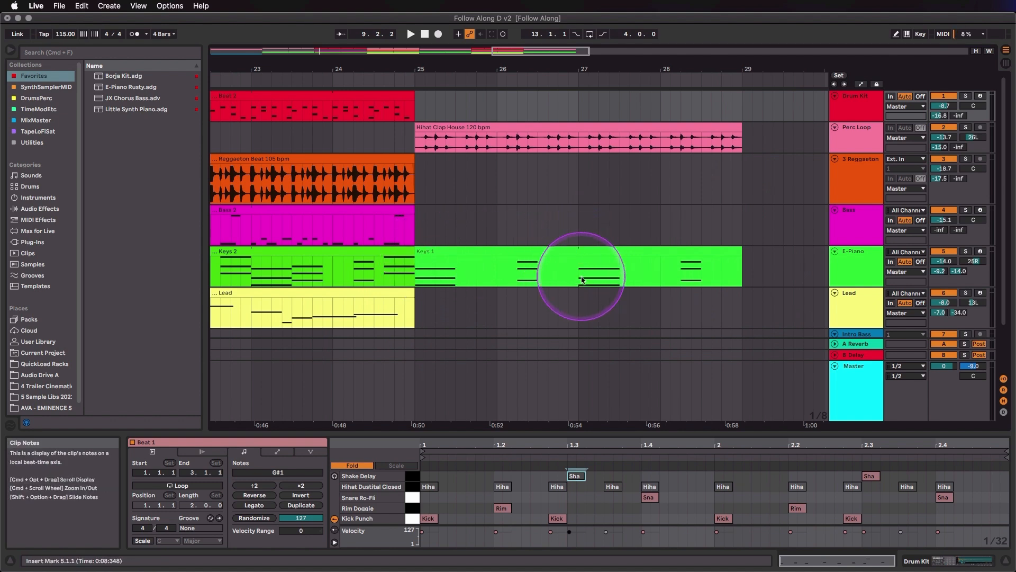
drag(738, 252, 788, 249)
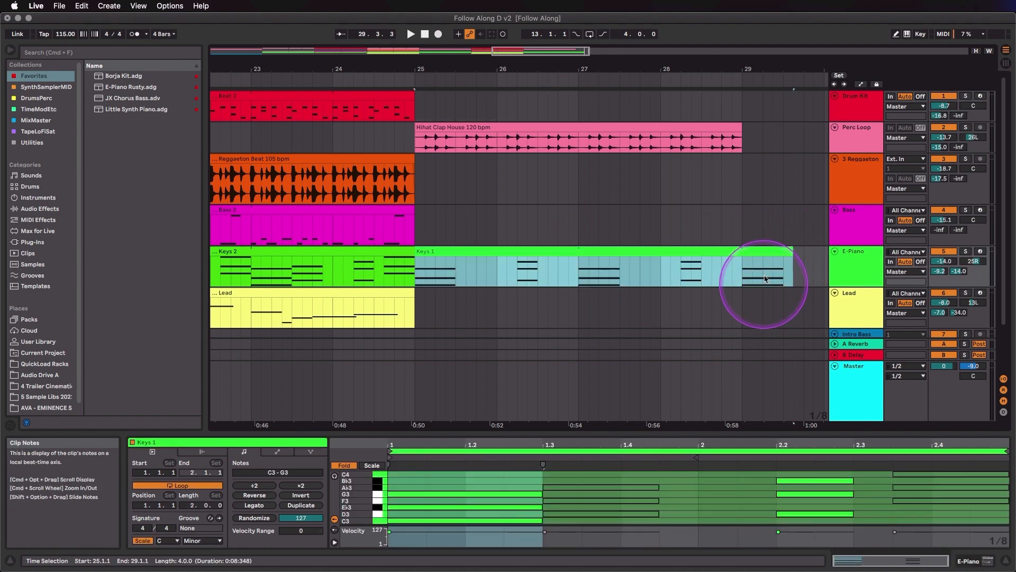
- Play back the extended Keys 1 clip from bar 25, and fit the whole arrangement in the display
click(417, 270)
key(space)
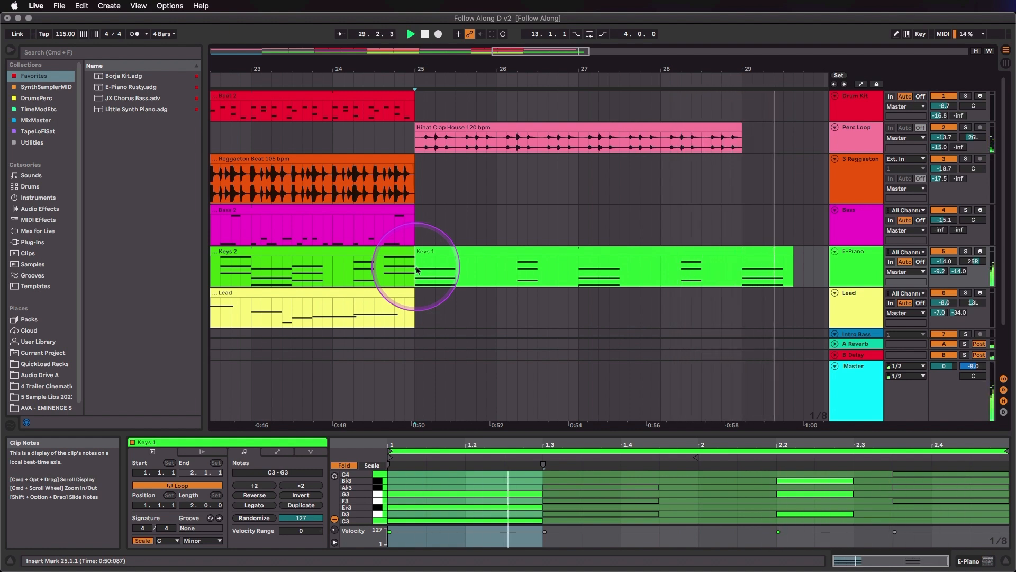
click(492, 183)
key(w)
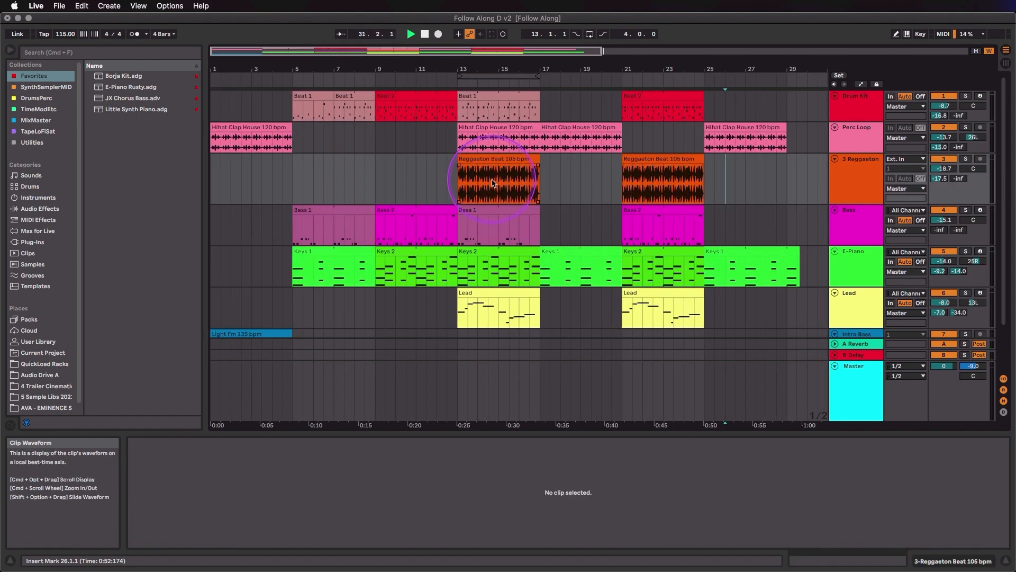
- Split the Bass 1 clip that starts at bar 13 in two at bar 15
click(486, 213)
click(396, 209)
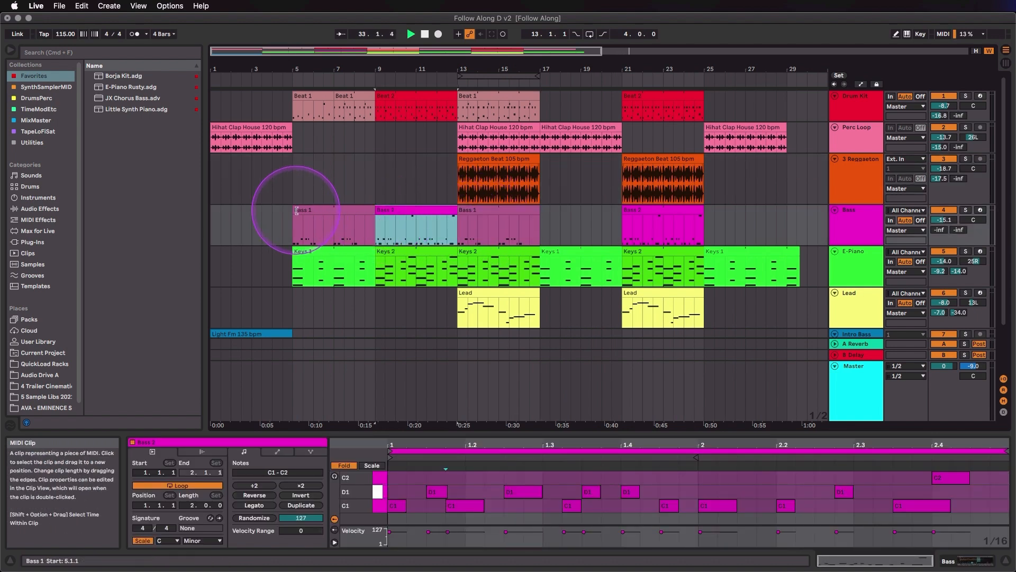
click(498, 225)
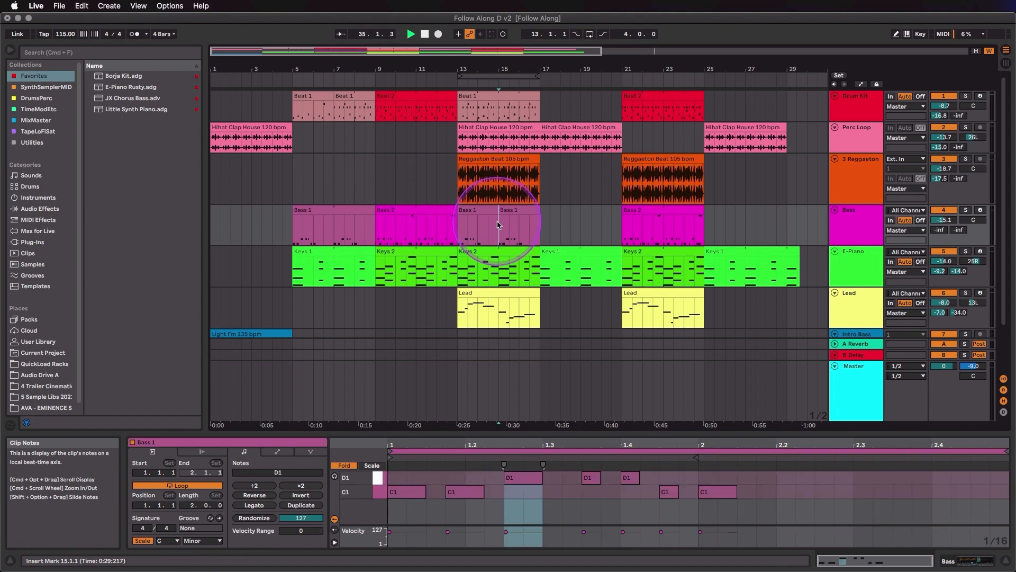
- Split the last Bass 2 clip at bars 23 and 24, and move the middle piece's note at 1.4.3 to D1
click(666, 236)
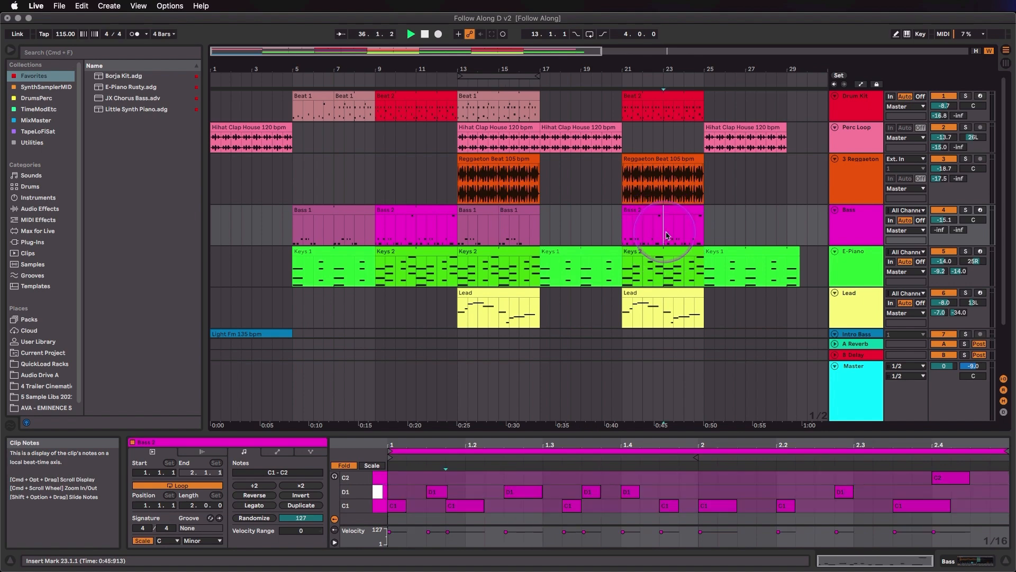
drag(669, 235, 681, 235)
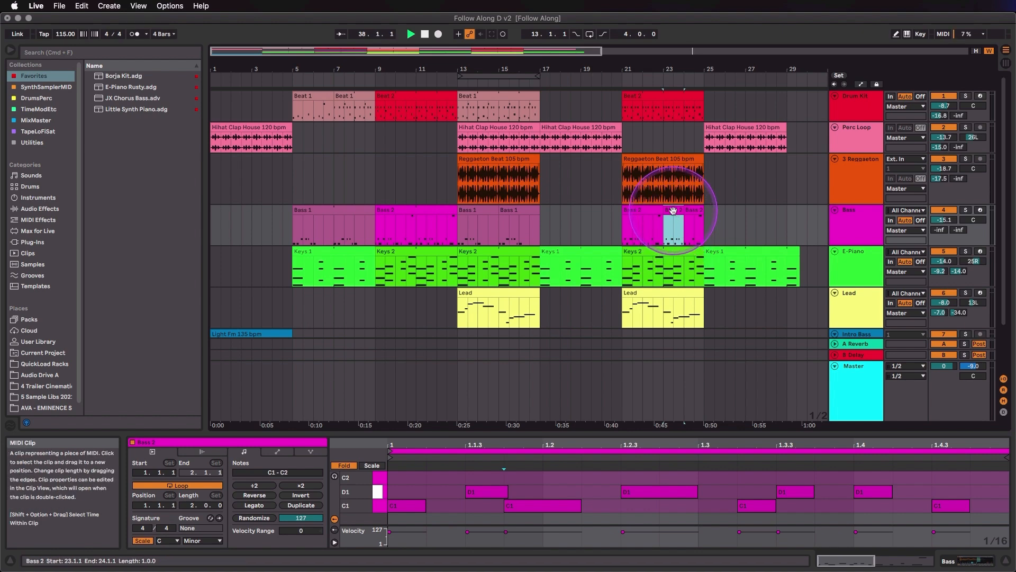
click(949, 506)
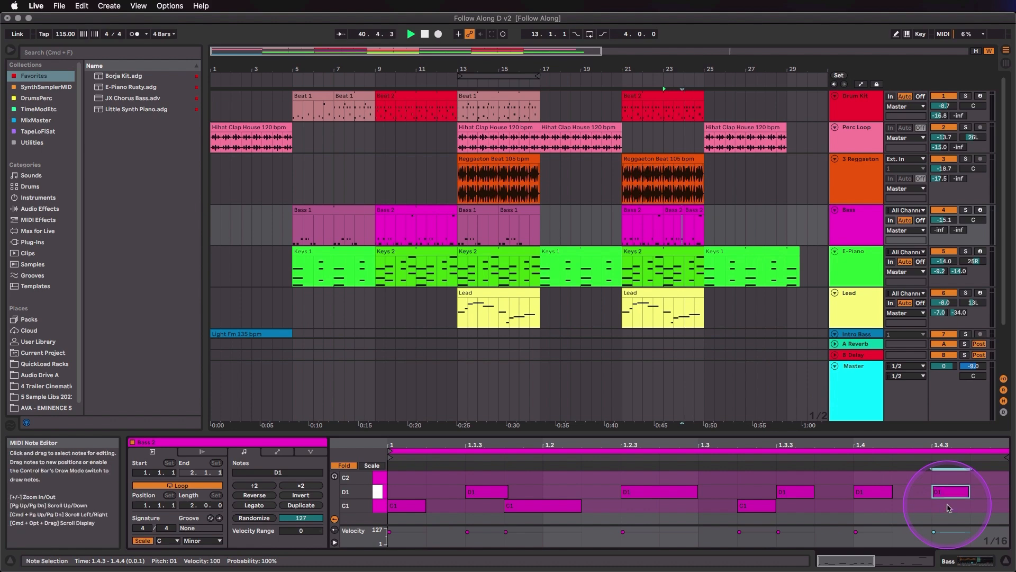
- Play the arrangement from bar 21 and inspect the notes in each of the split Bass 2 pieces
click(633, 212)
key(space)
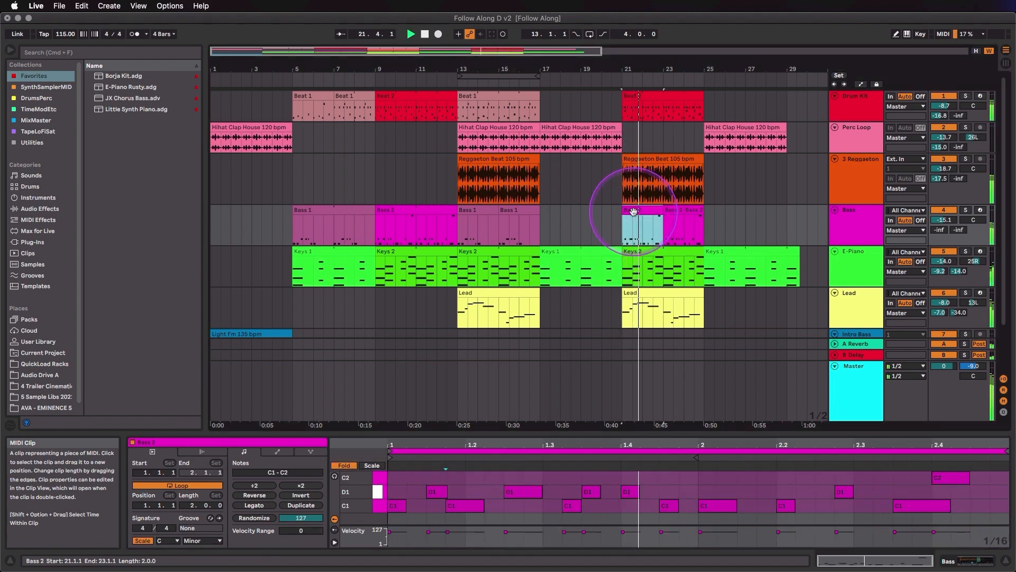
click(674, 211)
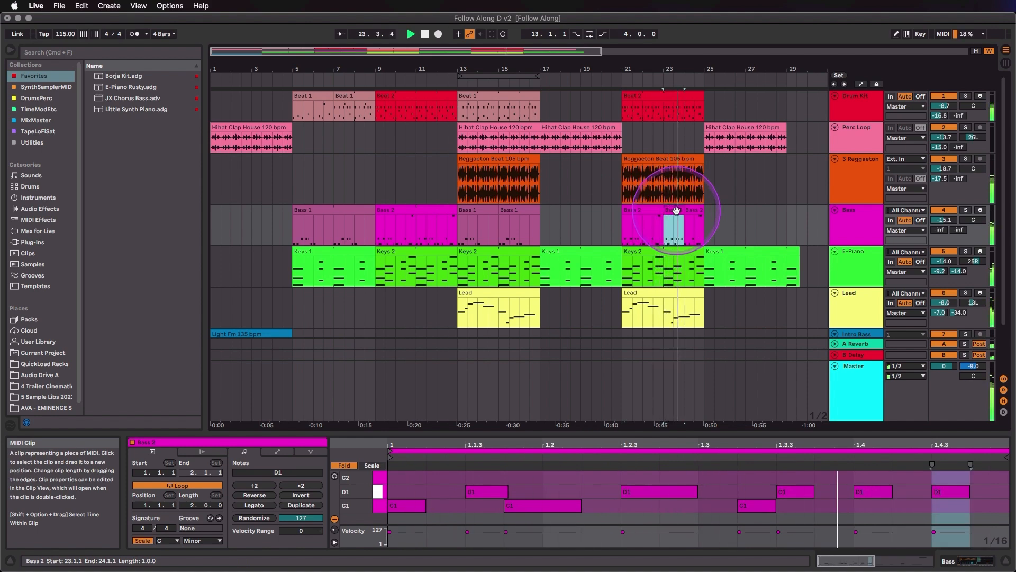
click(688, 212)
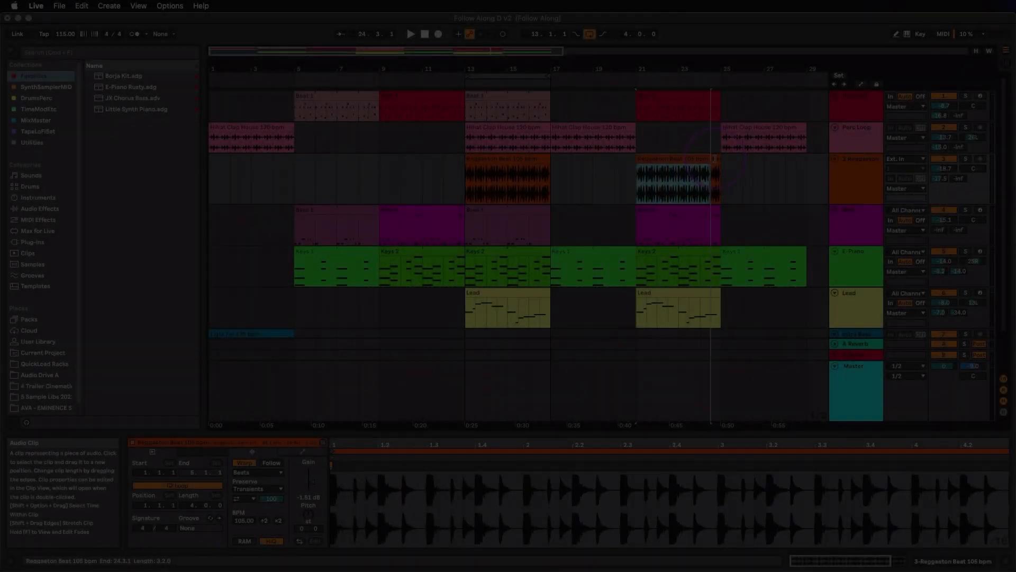
- Extend the end of the second Reggaeton Beat clip to bar 25 and switch off the arrangement loop
drag(714, 158, 717, 158)
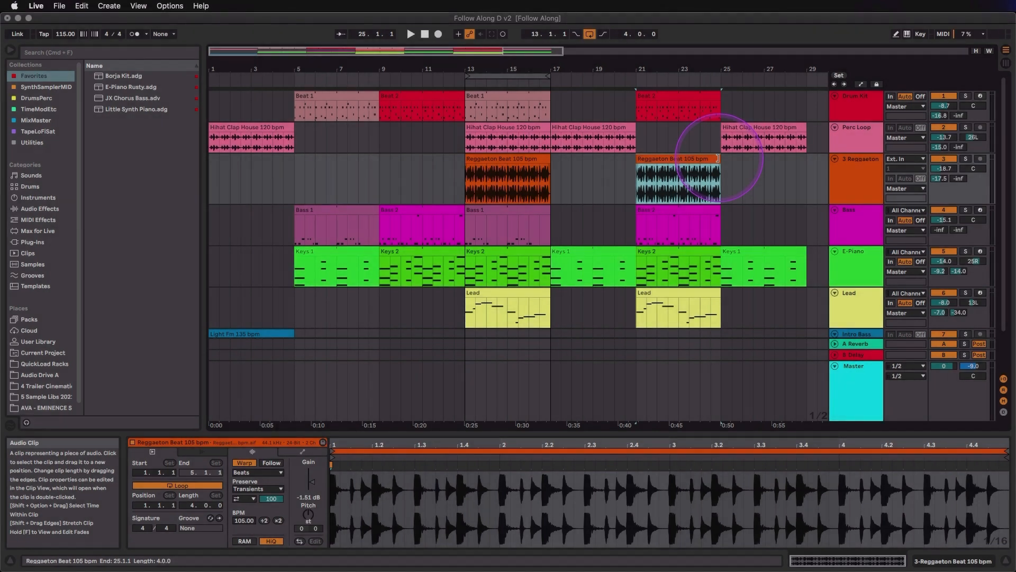
click(650, 182)
click(590, 35)
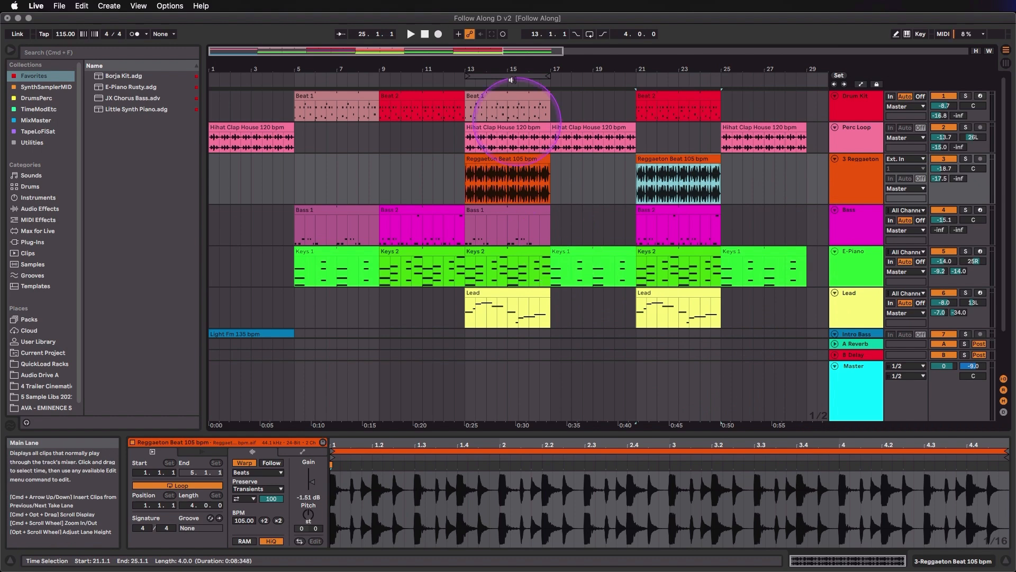
drag(503, 68, 497, 51)
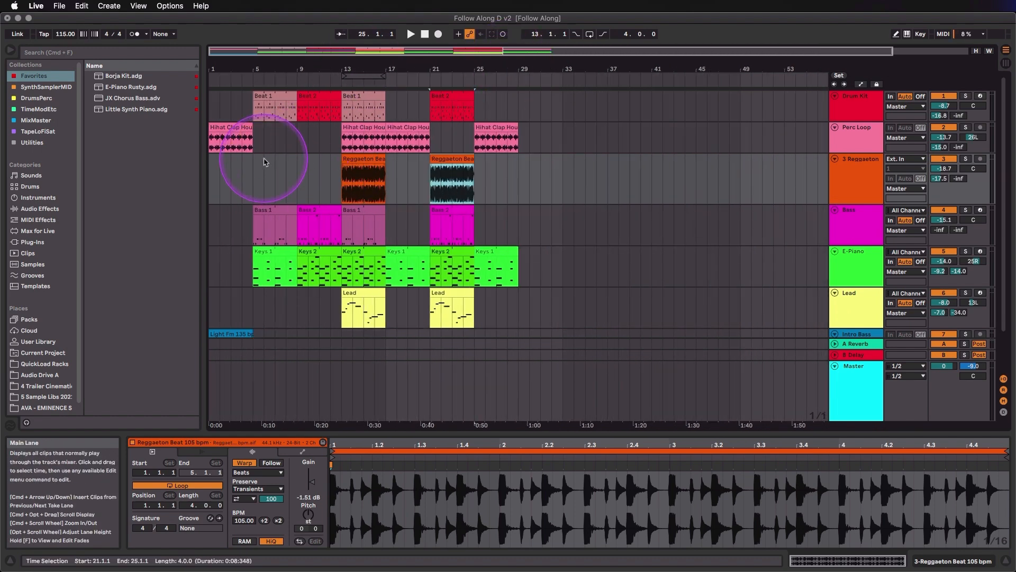
- Review the time-editing commands with the bar 5 Beat 1 clip selected, and duplicate the time of the loop section at bars 13–17
click(260, 96)
click(82, 6)
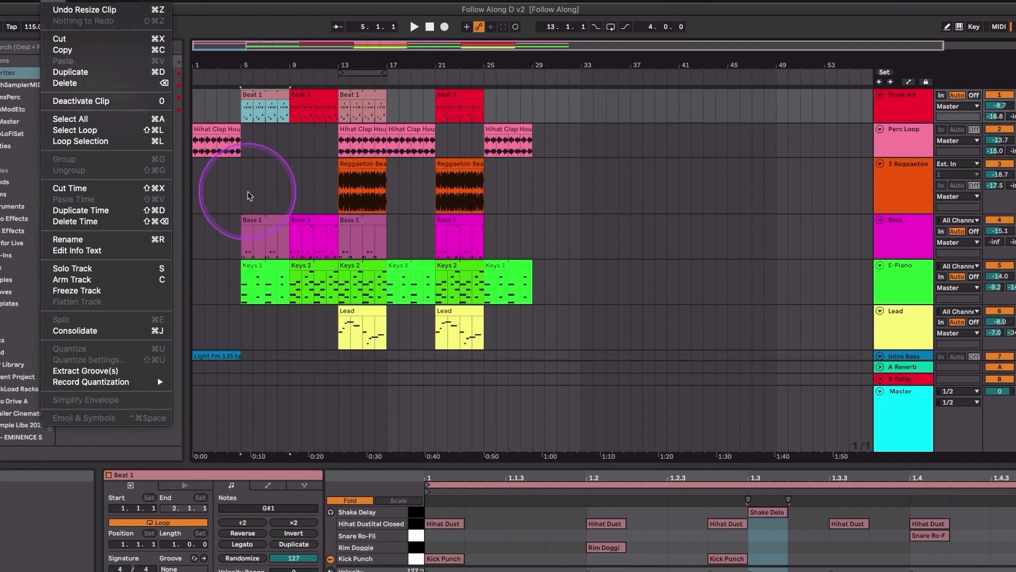
click(260, 189)
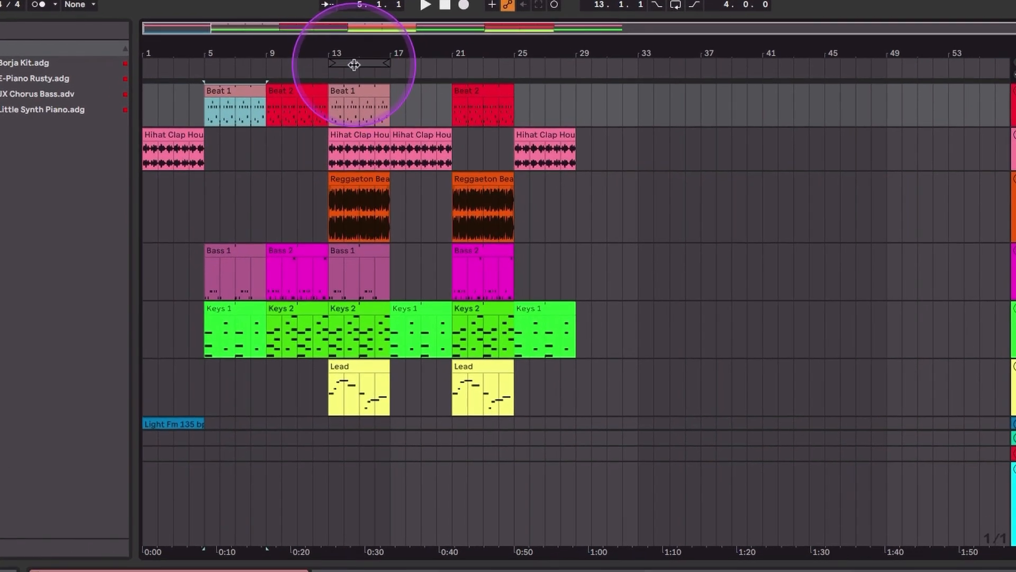
right_click(356, 65)
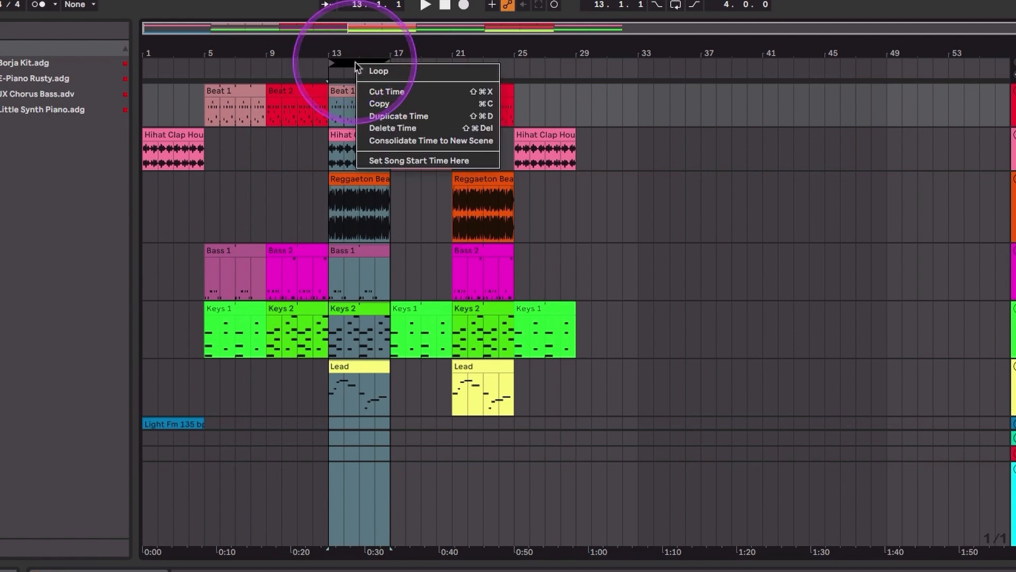
click(379, 116)
- Duplicate the time spanned by the Beat 1 clip at bar 5 and by the Beat 2 clip at bar 17
click(240, 94)
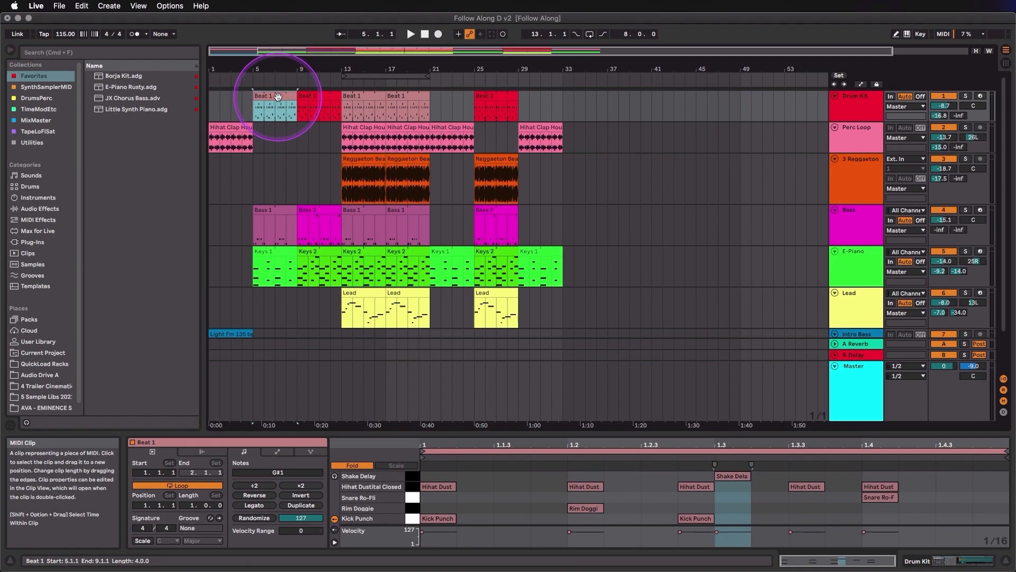
key(super+shift+d)
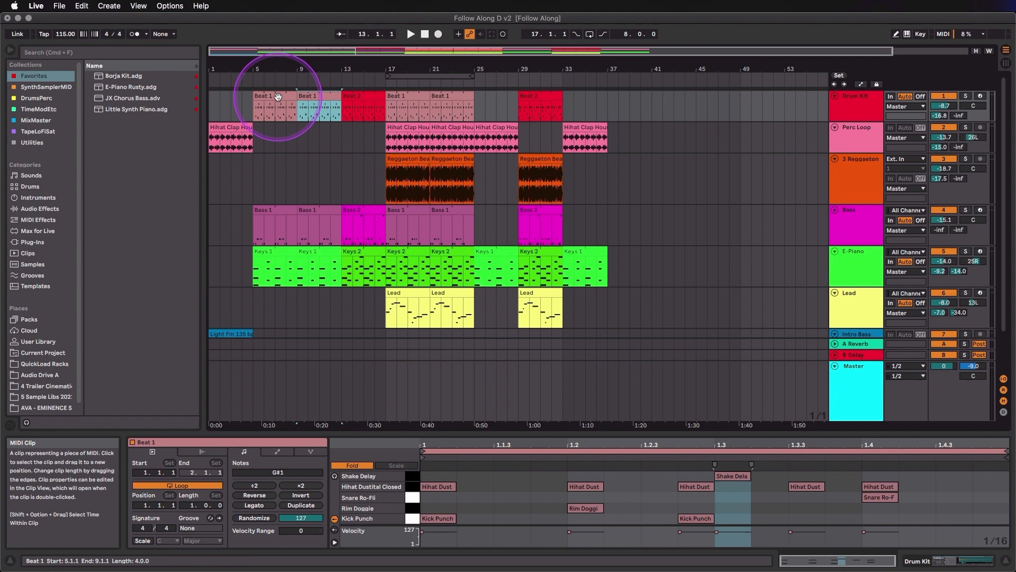
click(365, 98)
key(super+shift+d)
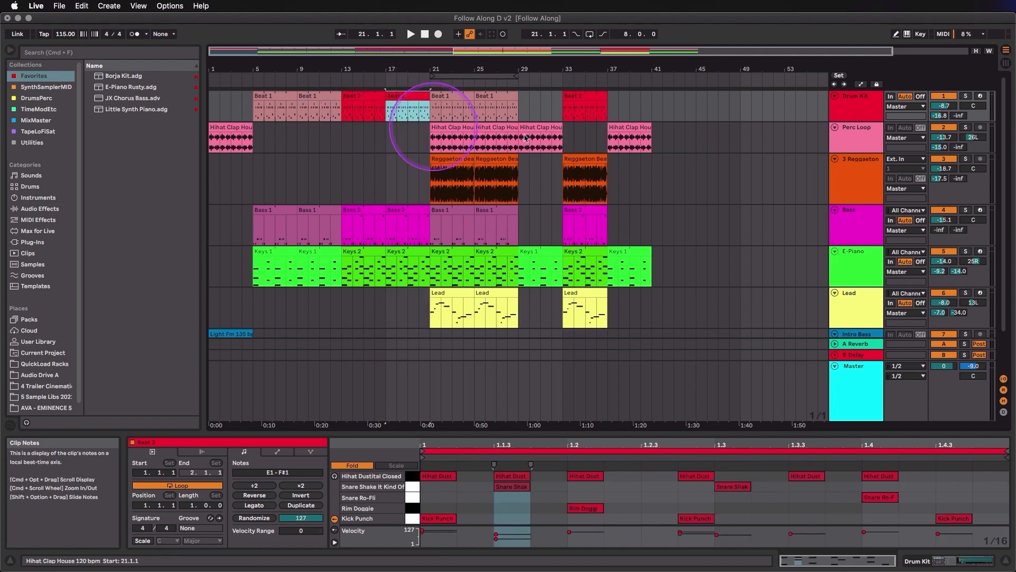
- Duplicate the time of the Hihat Clap House clip at bar 29 once and of the Beat 2 clip at bar 37 three times
click(544, 128)
key(super+shift+d)
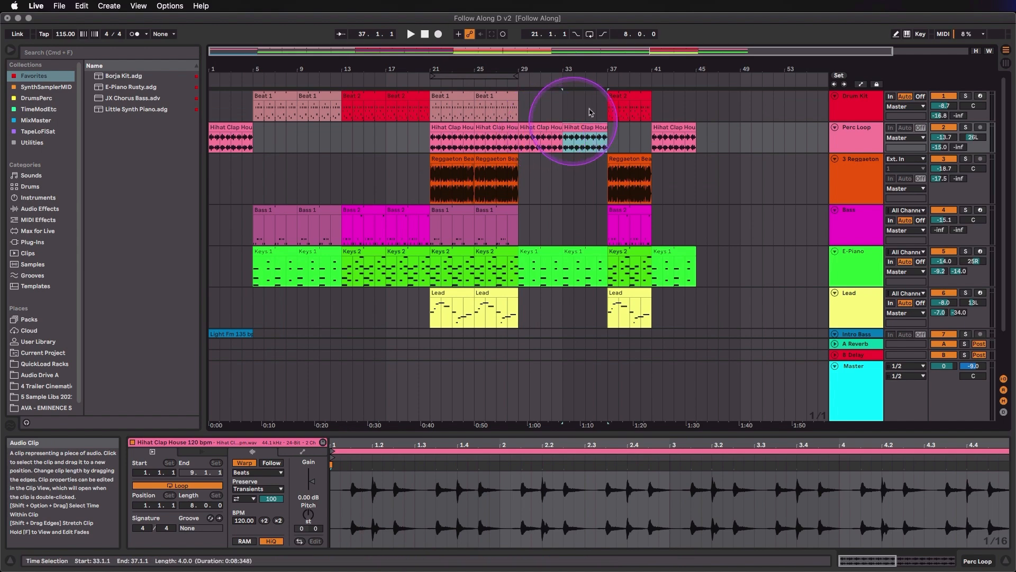
click(630, 96)
key(super+shift+d)
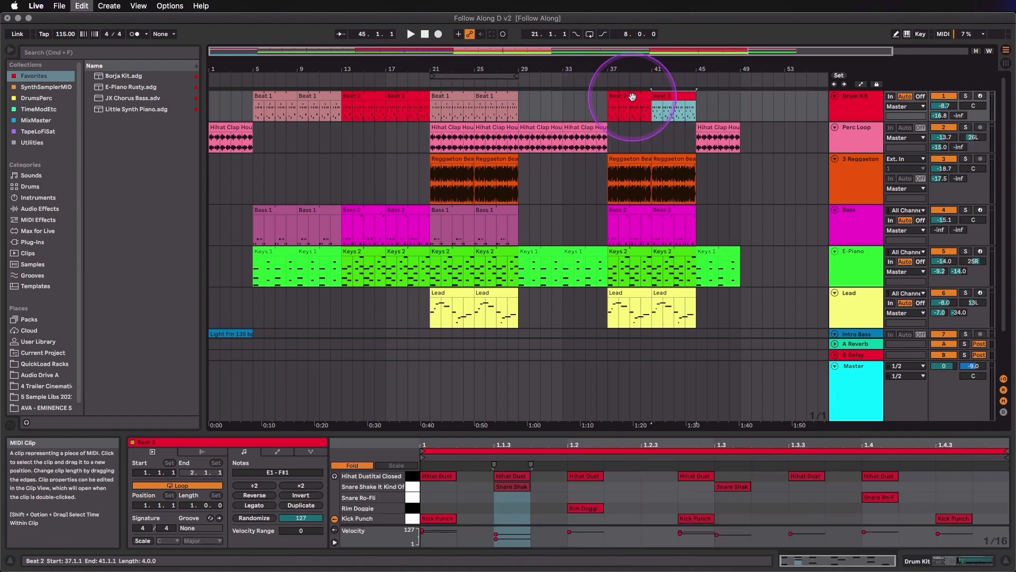
key(super+shift+d)
key(super+shift+d)
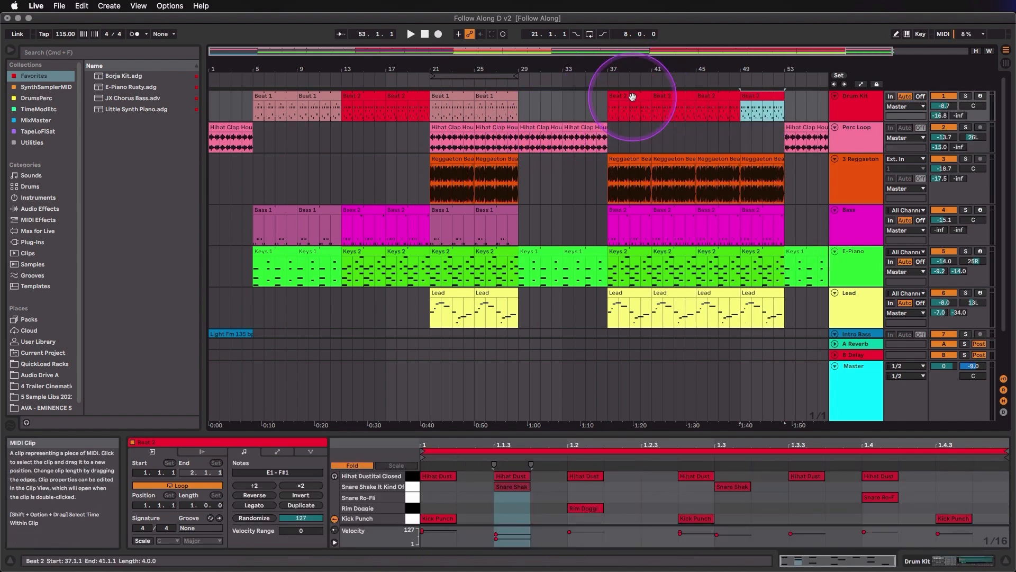
- Duplicate the time spanned by the two Beat 2 clips from bar 13 to bar 21
click(370, 100)
shift+click(404, 99)
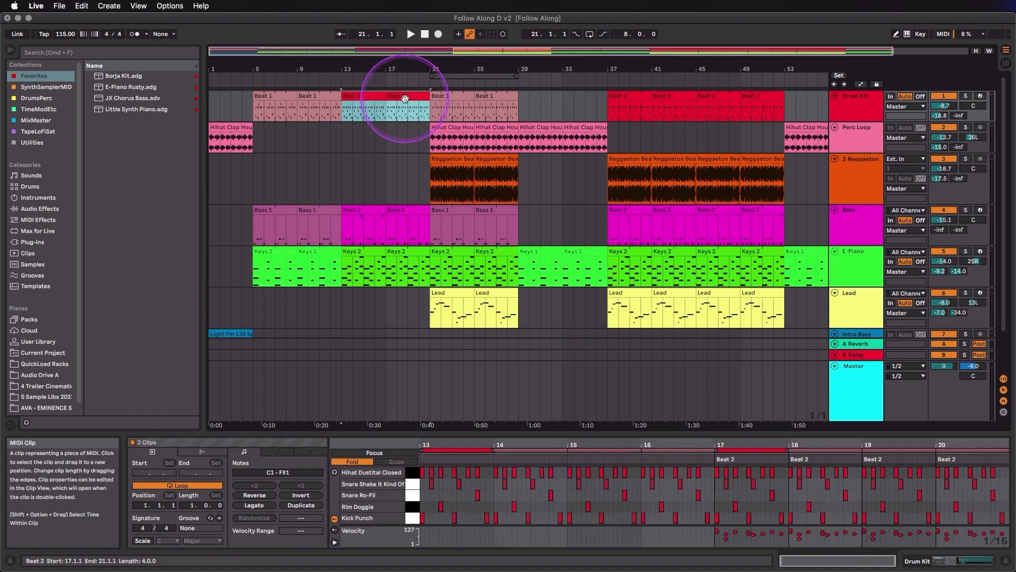
key(super+shift+d)
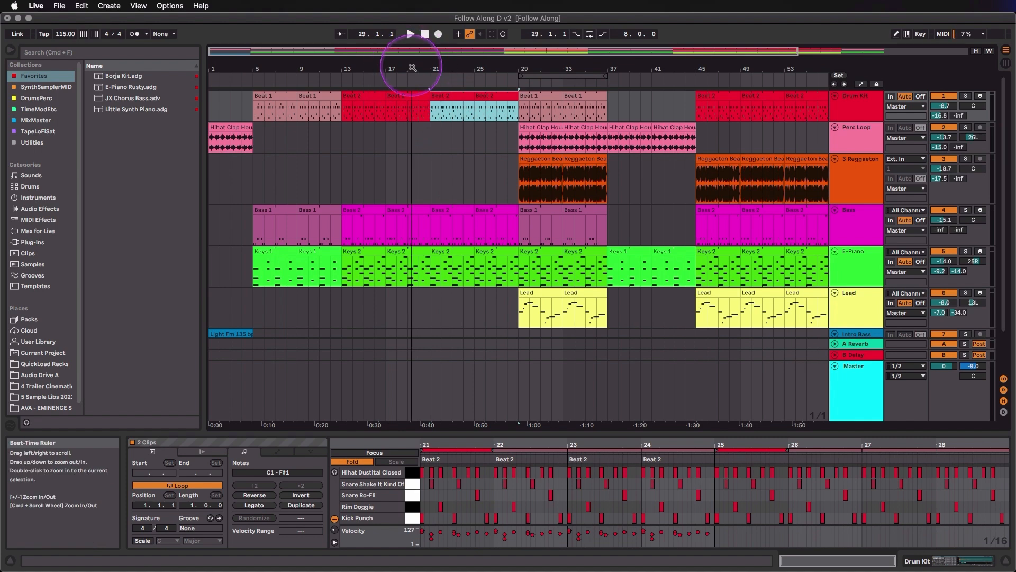
drag(413, 68, 423, 36)
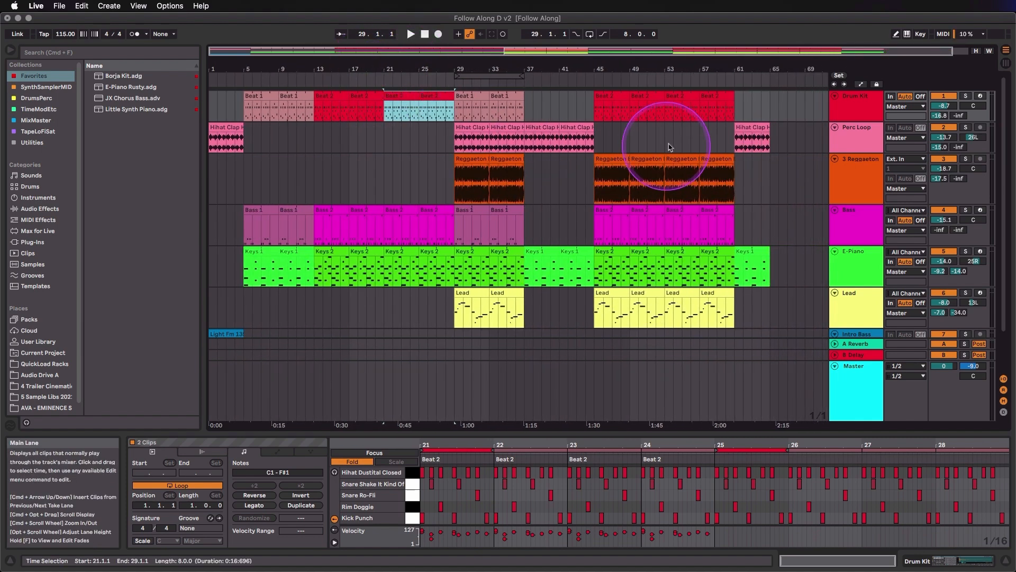
- Duplicate the time of the Hihat Clap House clip at bar 61 and of the two Keys 1 clips from bar 37 to 45
click(756, 128)
key(super+d)
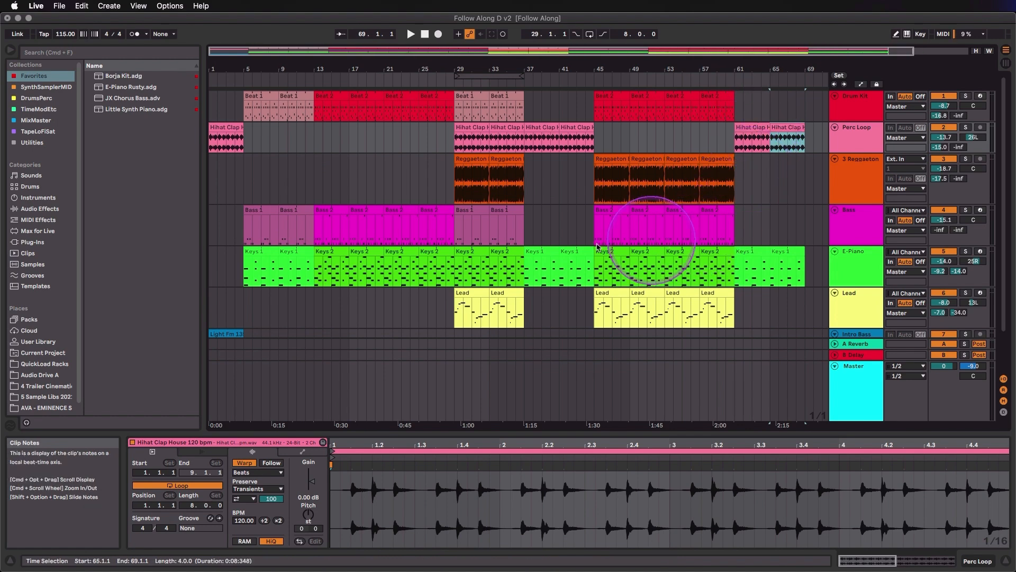
click(565, 251)
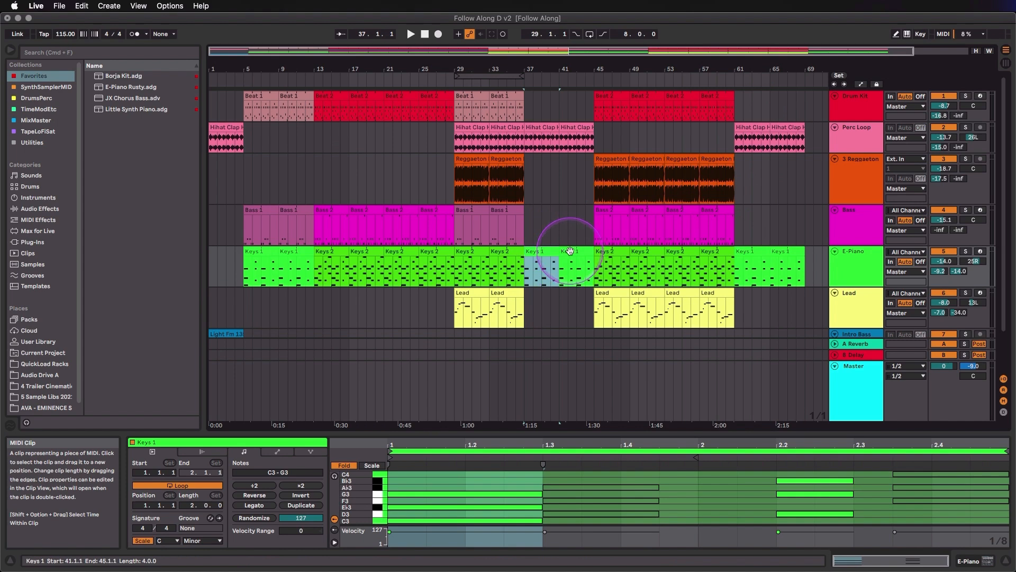
shift+click(567, 251)
key(super+shift+d)
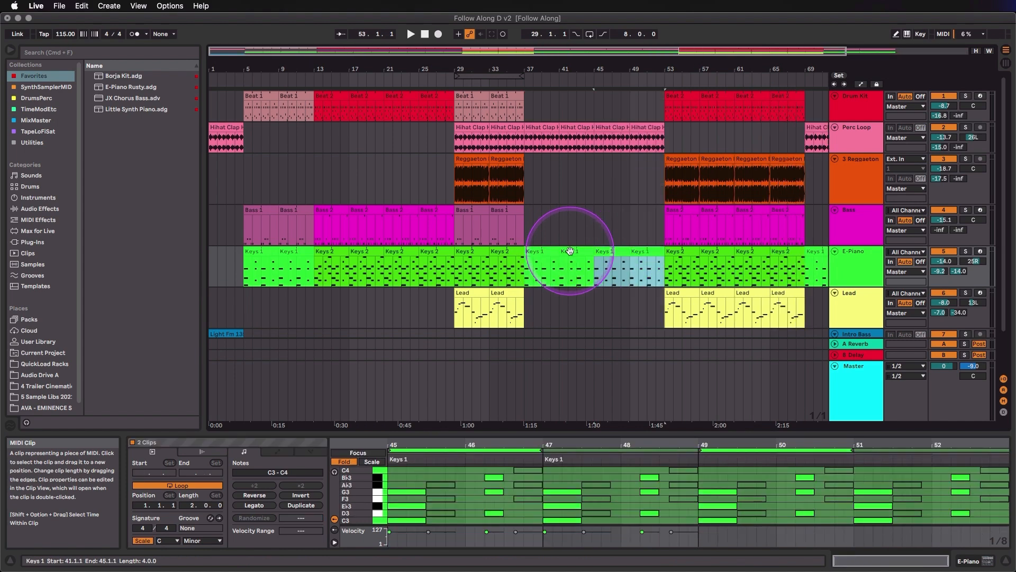
drag(552, 70, 509, 67)
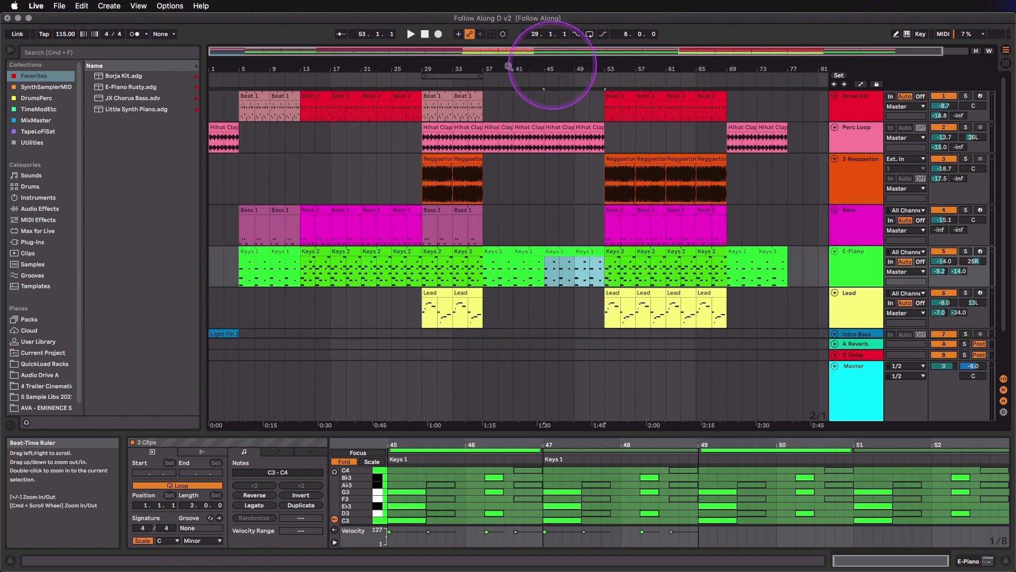
- Delete the time spanned by the Keys 1 clip at bars 37–41 across all tracks, twice in a row
click(494, 249)
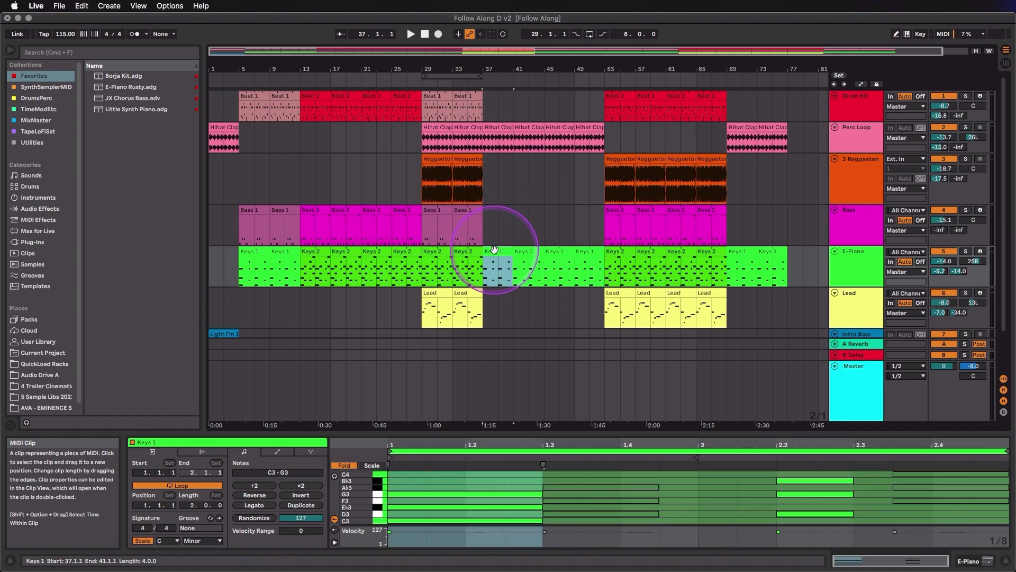
click(81, 6)
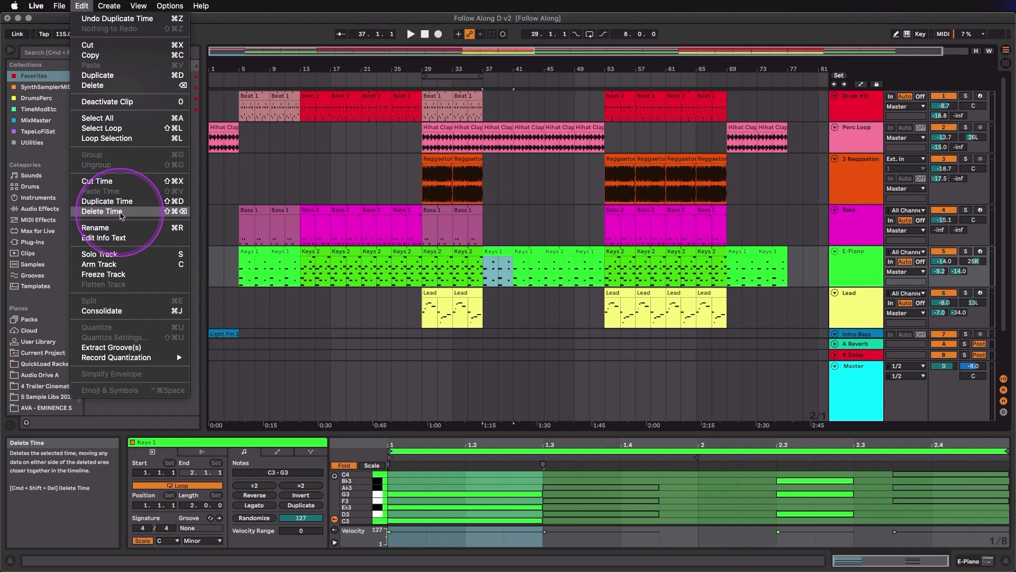
click(102, 211)
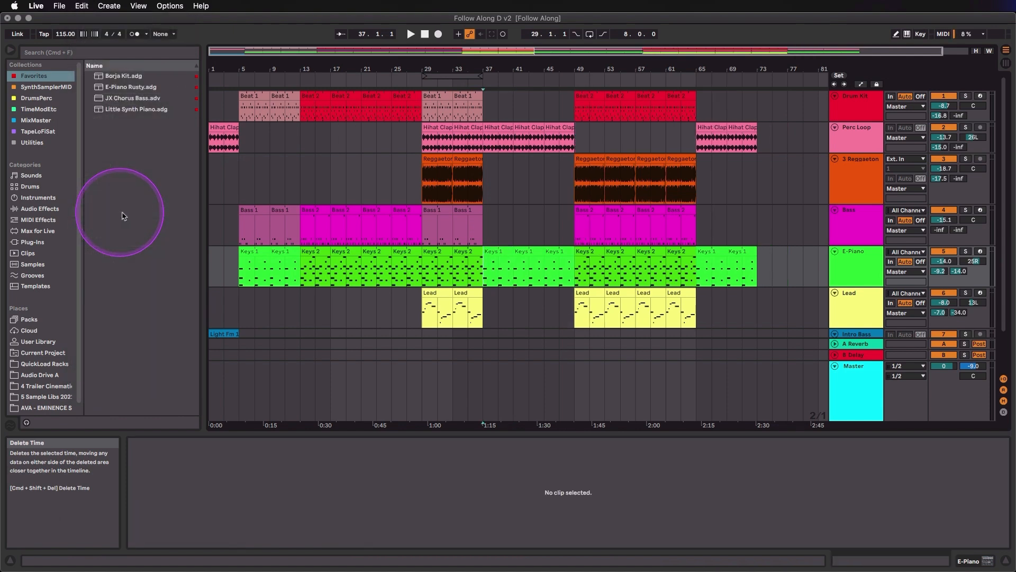
click(498, 254)
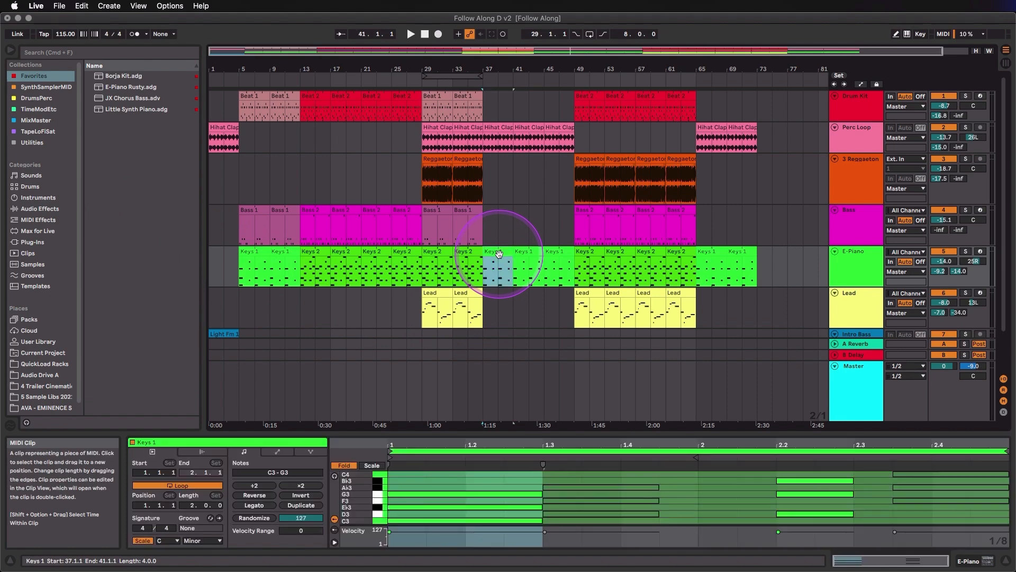
key(super+shift+BackSpace)
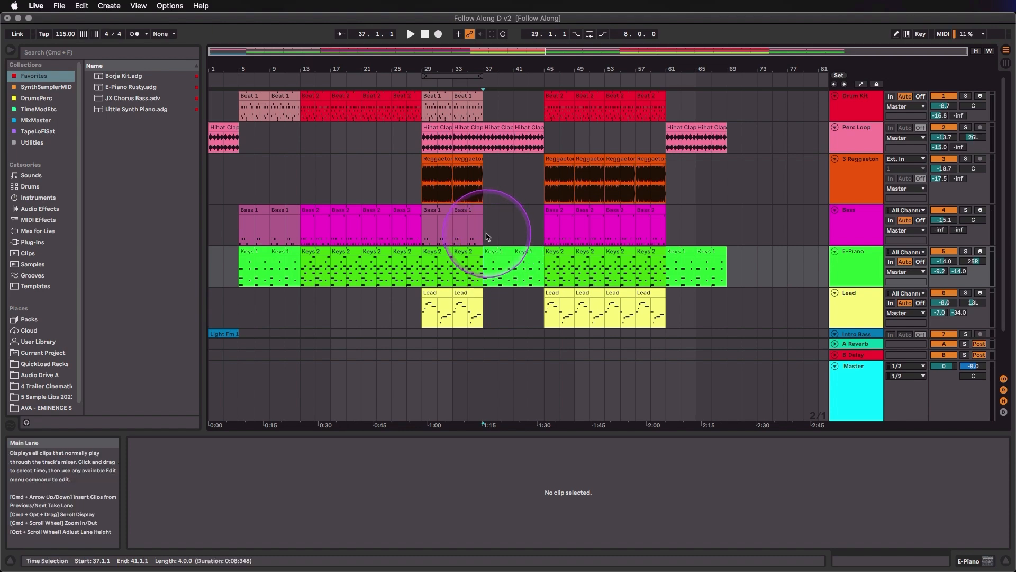
click(466, 228)
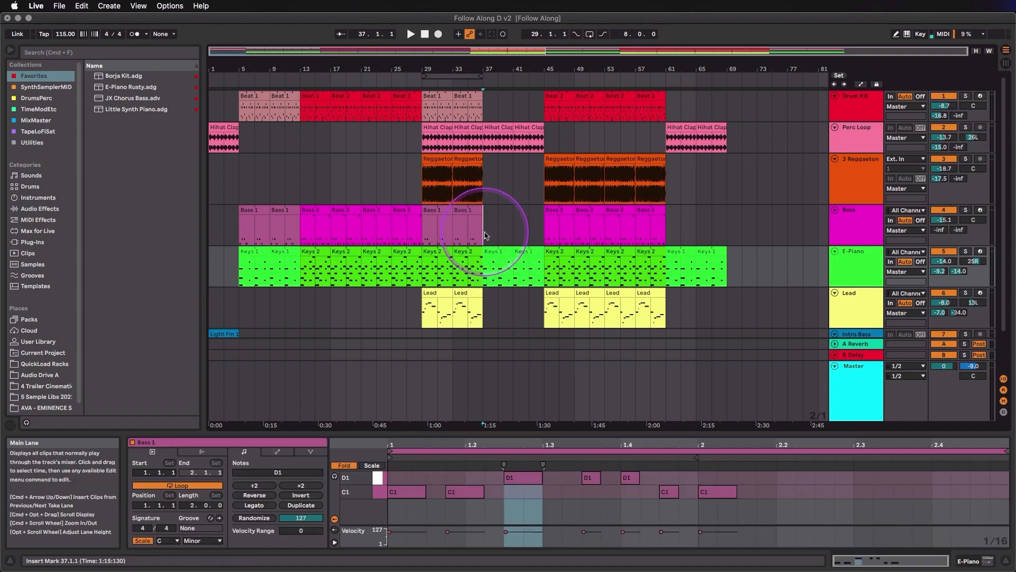
- Insert silence across all tracks for the time spanned by the Bass 1 clip at bars 9–13
click(280, 212)
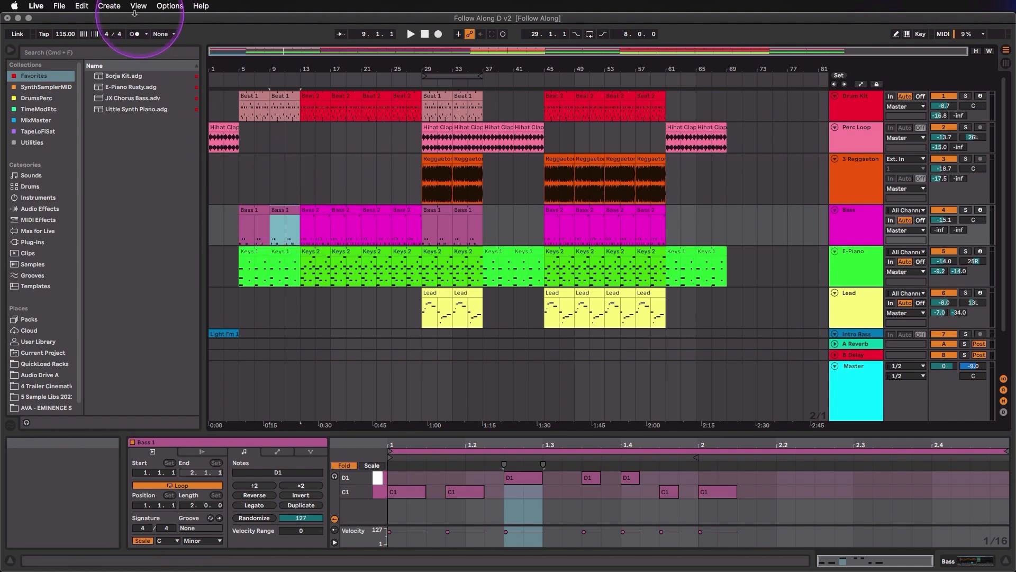
click(109, 6)
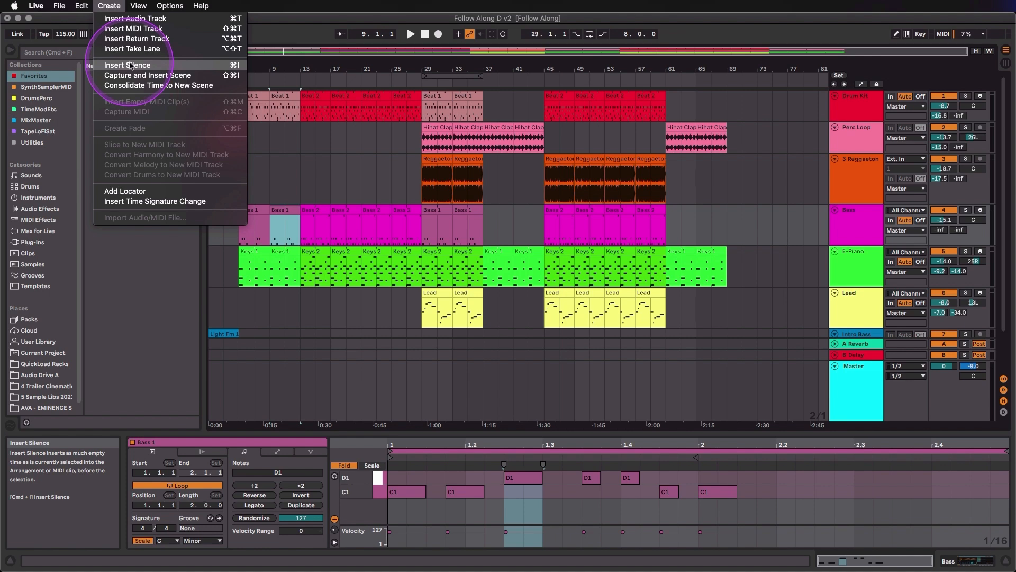
click(129, 65)
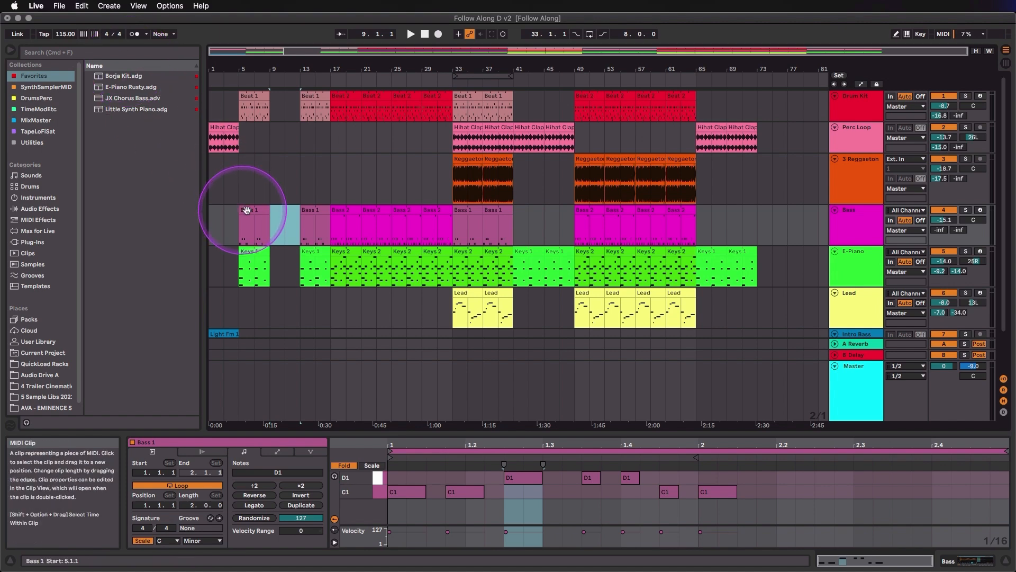
- Insert silence for the time spanned by the Bass 1 clip at bar 5, and undo both silence insertions
click(248, 210)
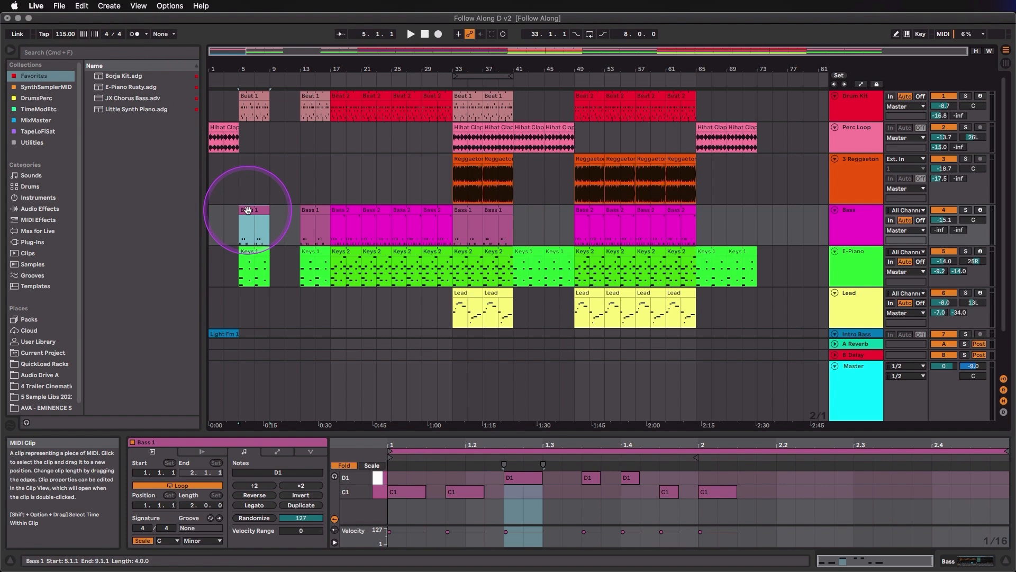
key(super+i)
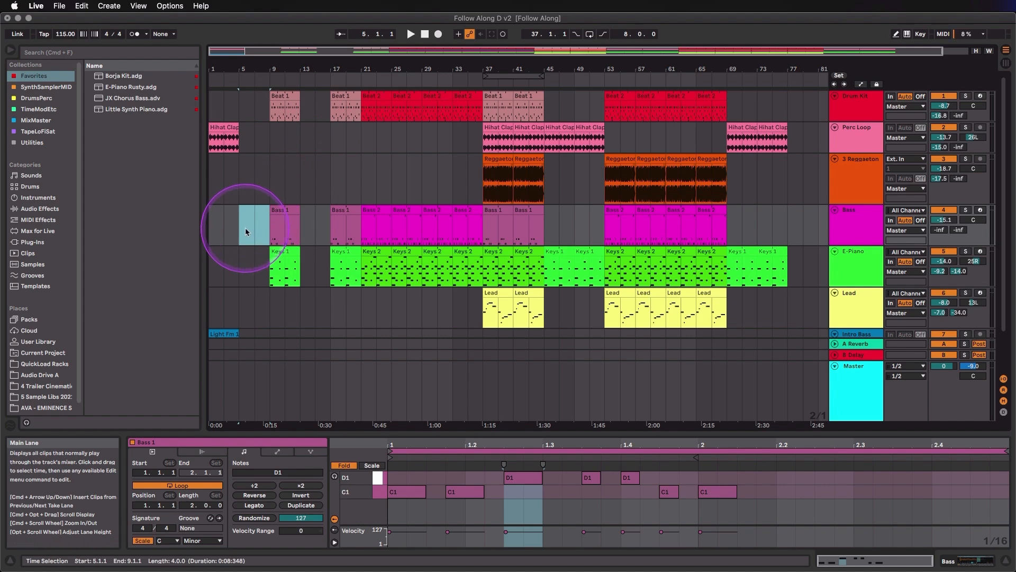
key(super+z)
key(super+z)
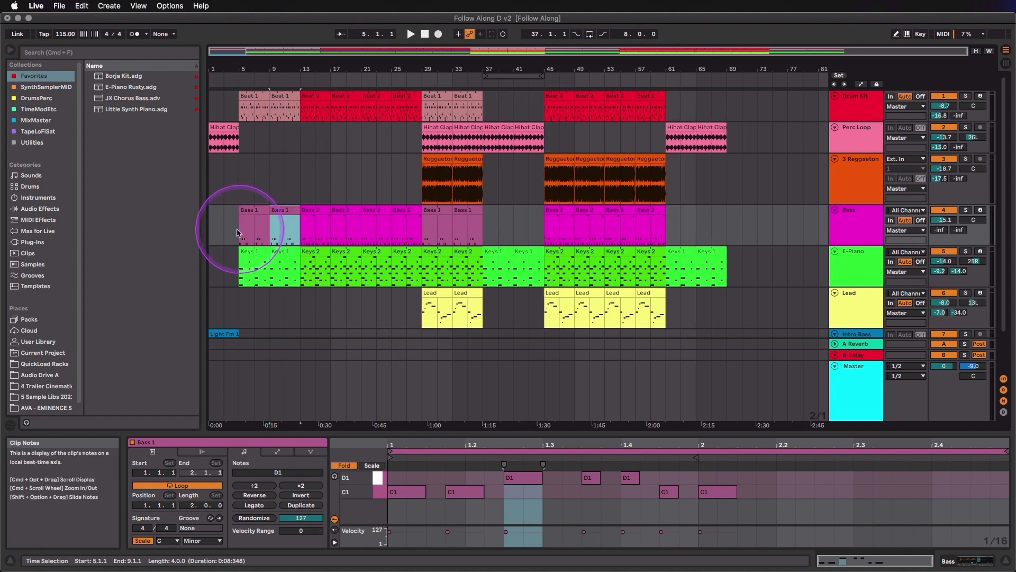
- Insert 4 bars of silence at the very start of the song on all tracks
click(210, 234)
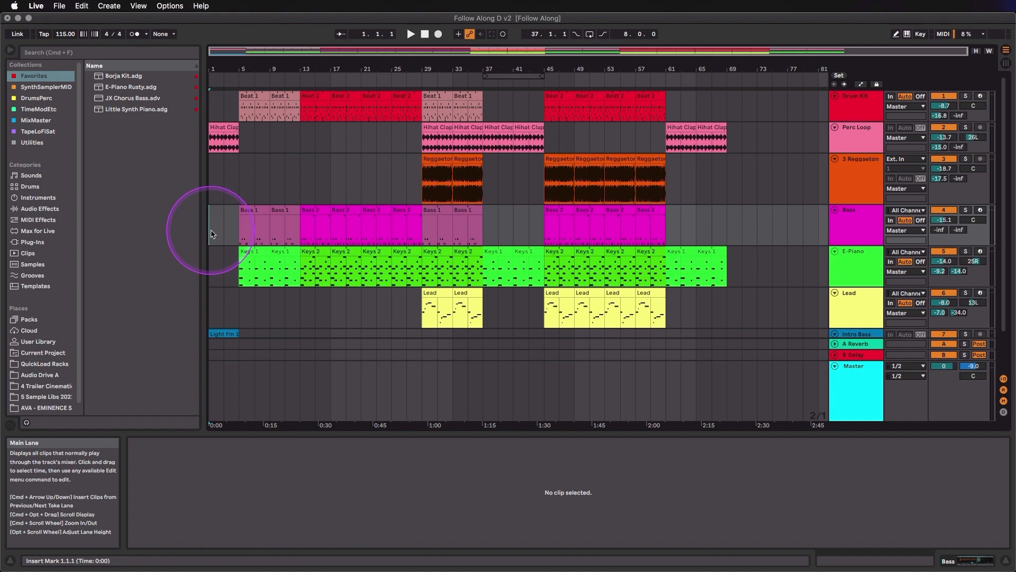
key(super+i)
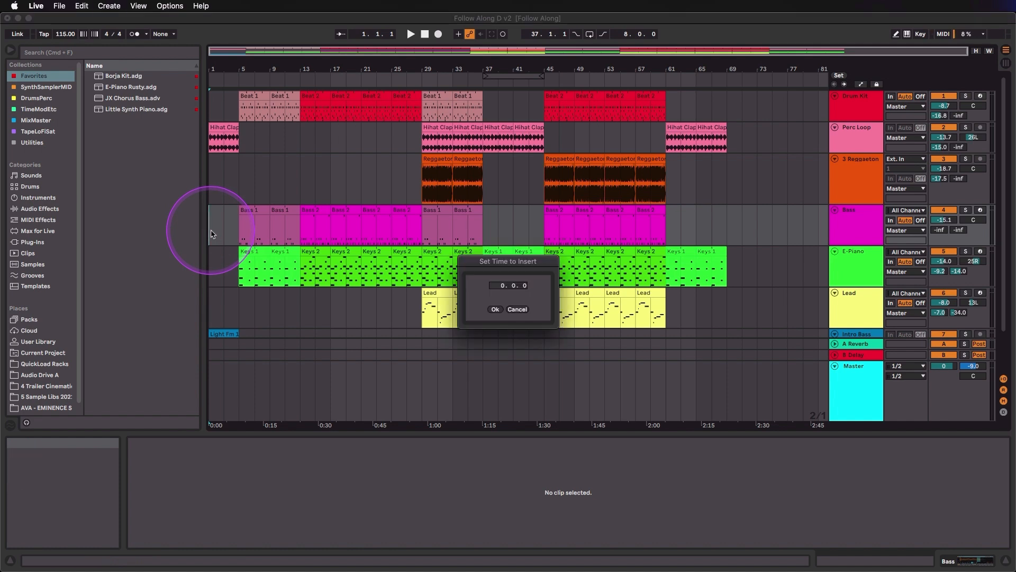
click(503, 287)
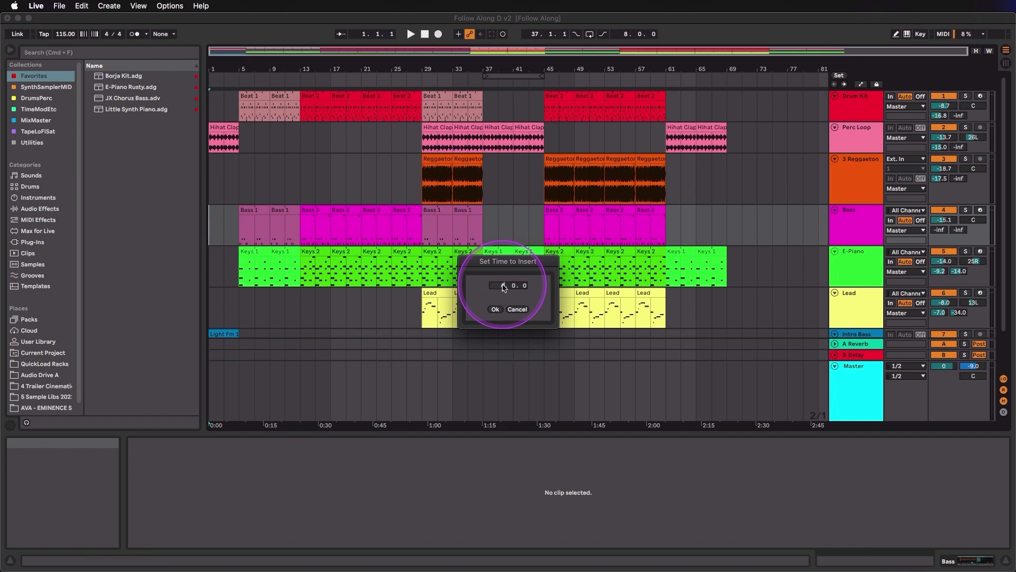
text(4)
key(Return)
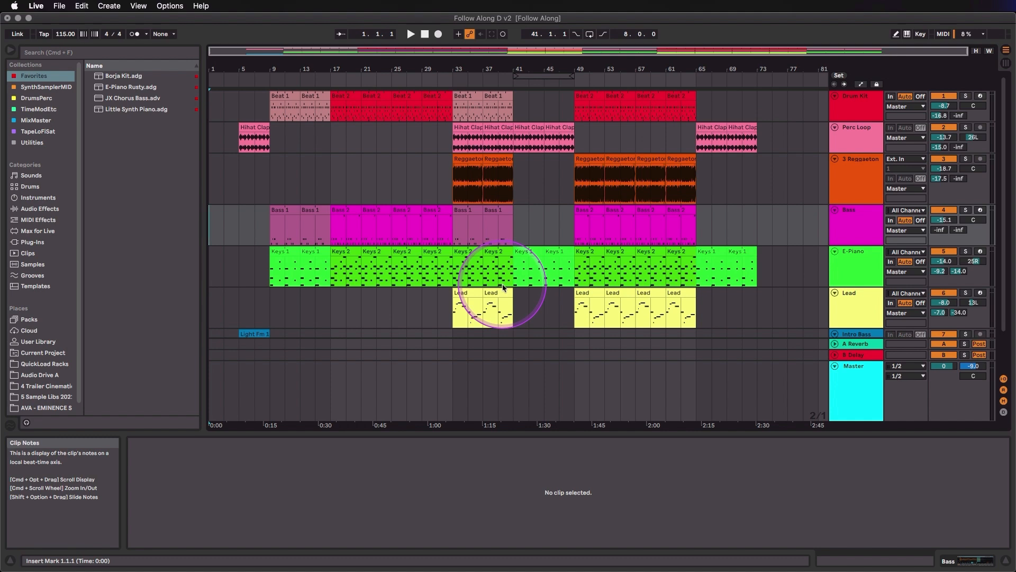
- Delete the empty time from bar 1 to bar 5 across all tracks
click(238, 183)
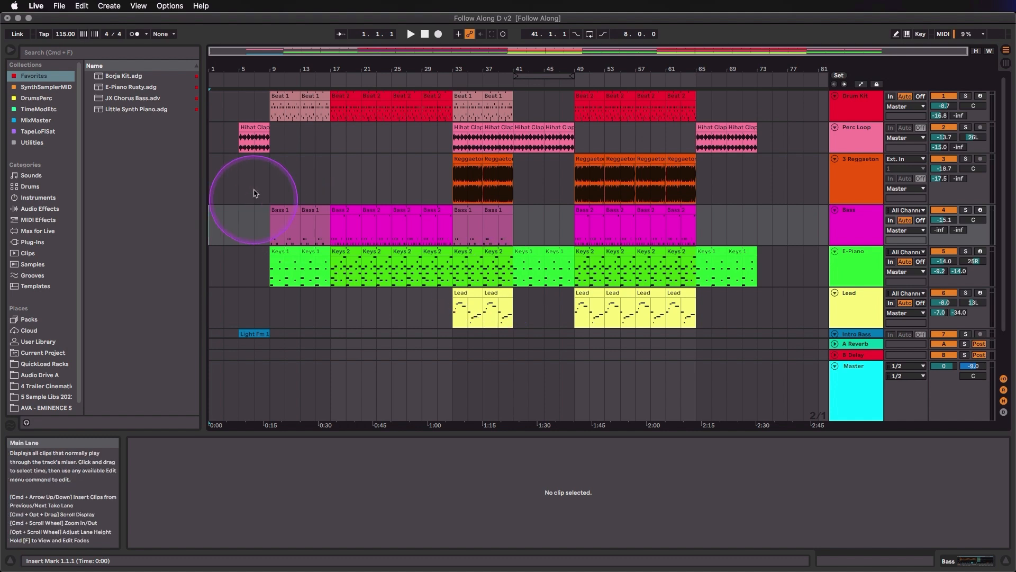
drag(231, 186, 210, 186)
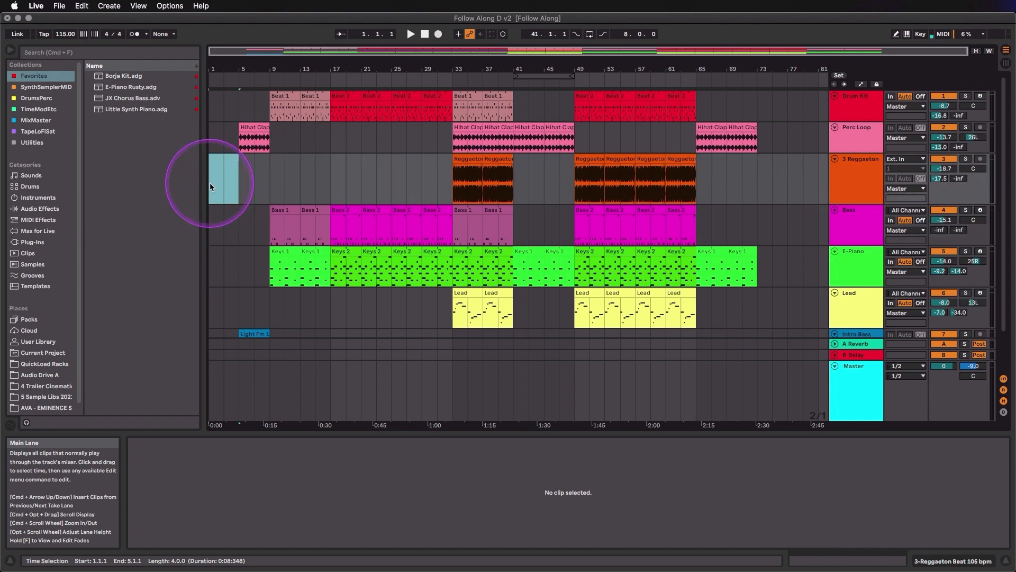
key(super+shift+BackSpace)
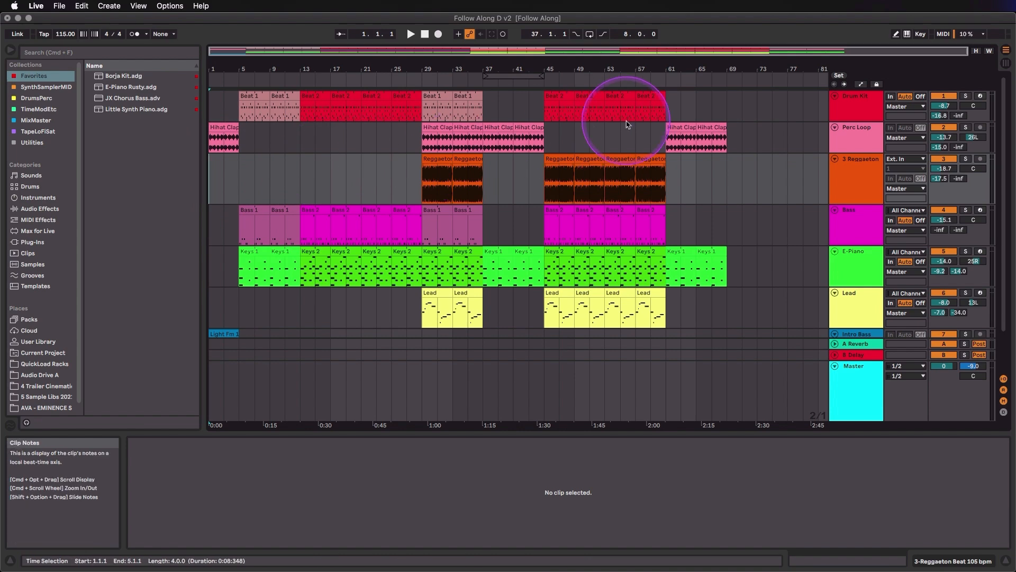
- Set a locator at bar 1 and, during playback, another at bar 5 where the first Beat 1 clip starts
click(839, 77)
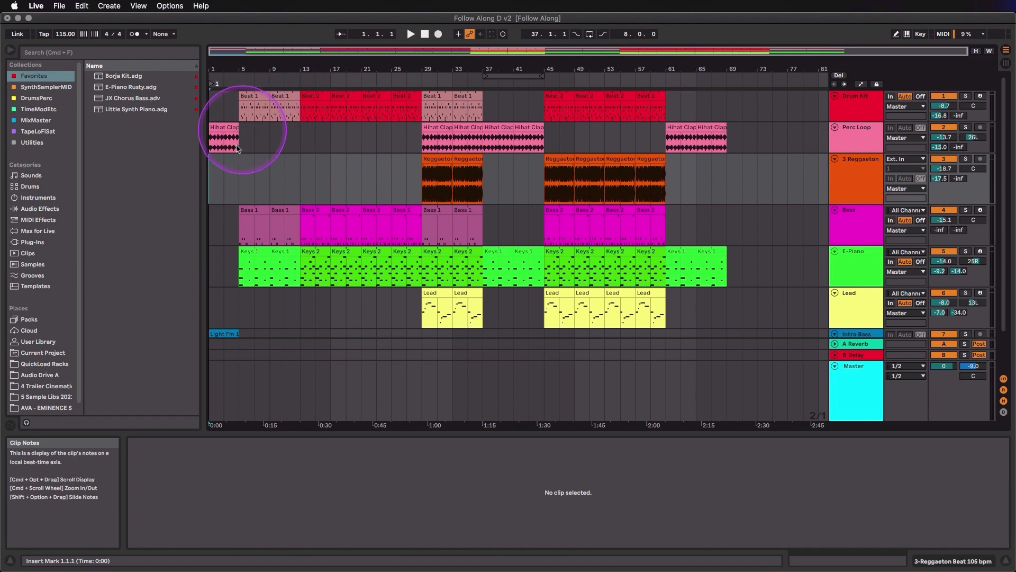
click(238, 149)
key(space)
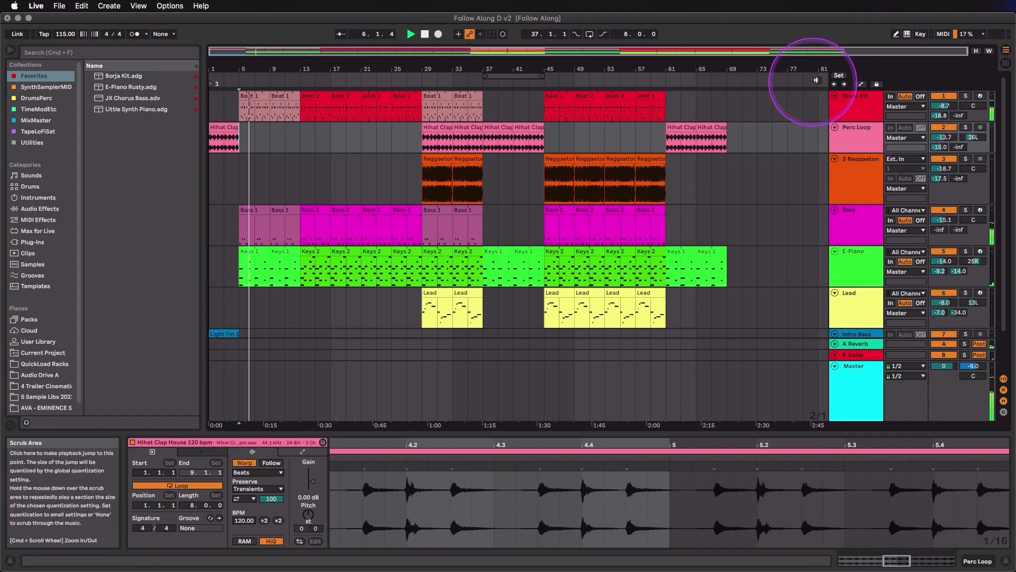
click(838, 80)
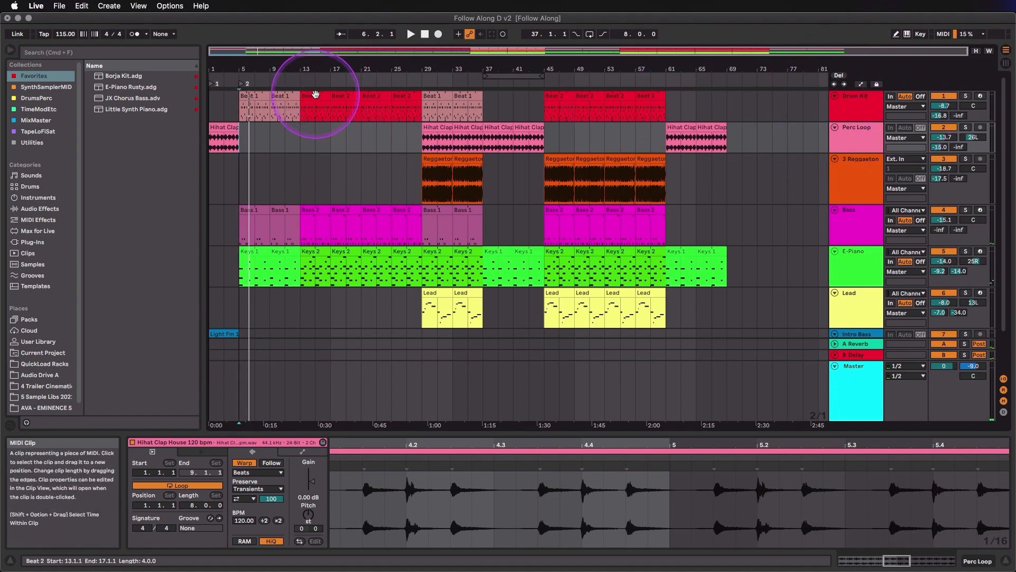
- Set locators at bars 13, 29 and 45, where the drum clips change
click(312, 106)
click(839, 75)
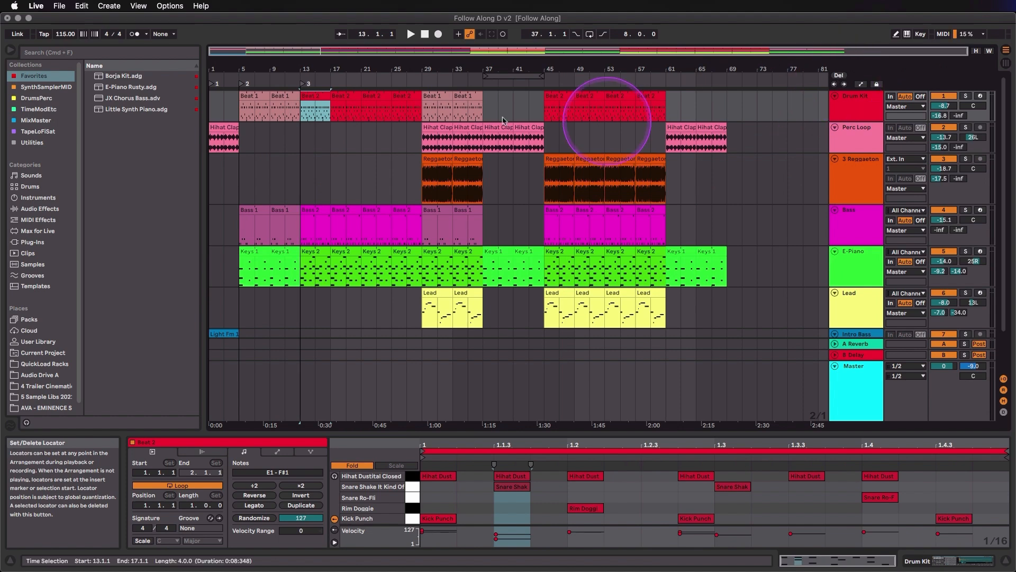
click(434, 95)
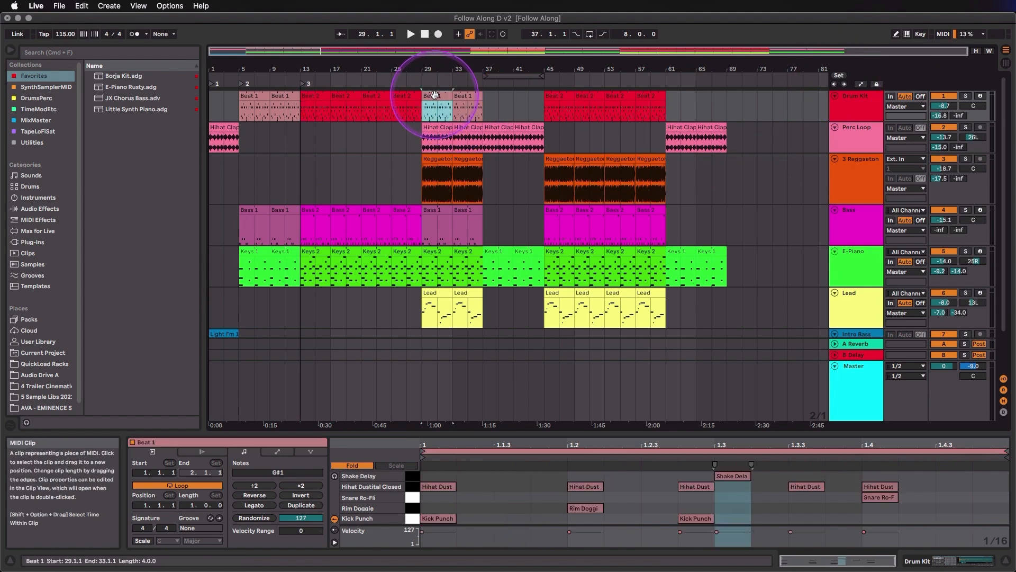
click(839, 77)
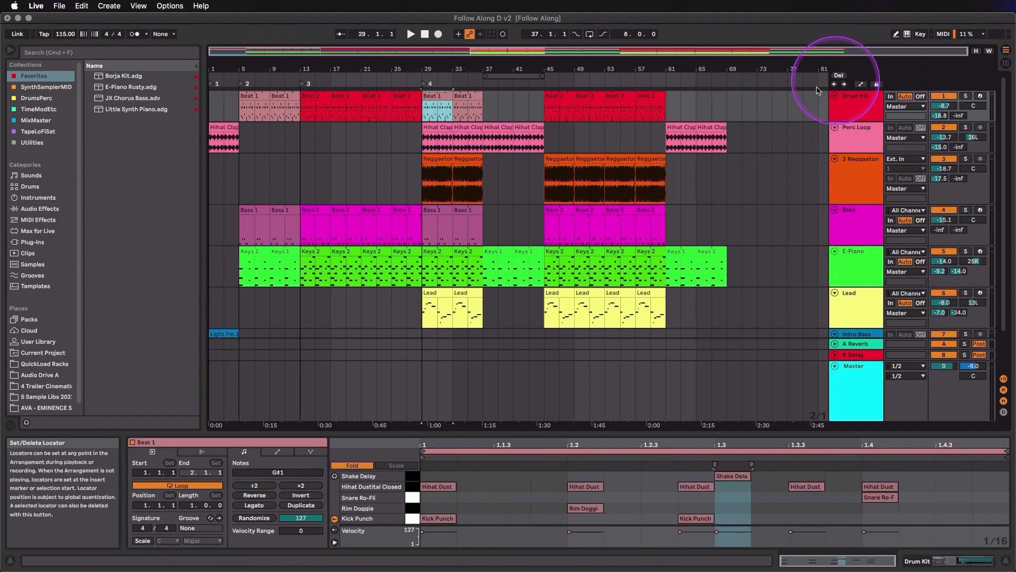
click(552, 98)
click(839, 75)
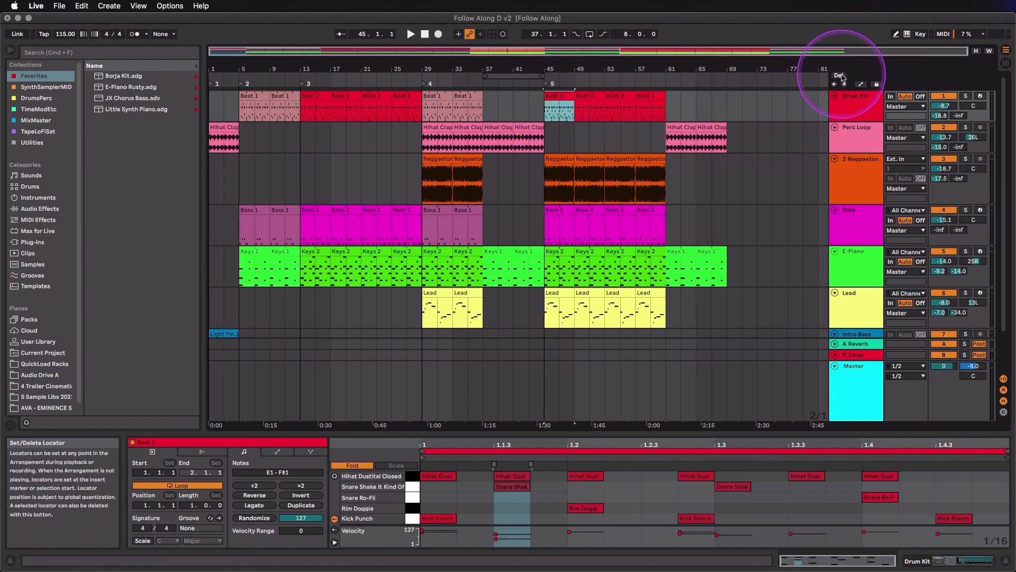
- Rename the locator at bar 45 as Chorus 2 and the locator at bar 1 as Intro
click(548, 85)
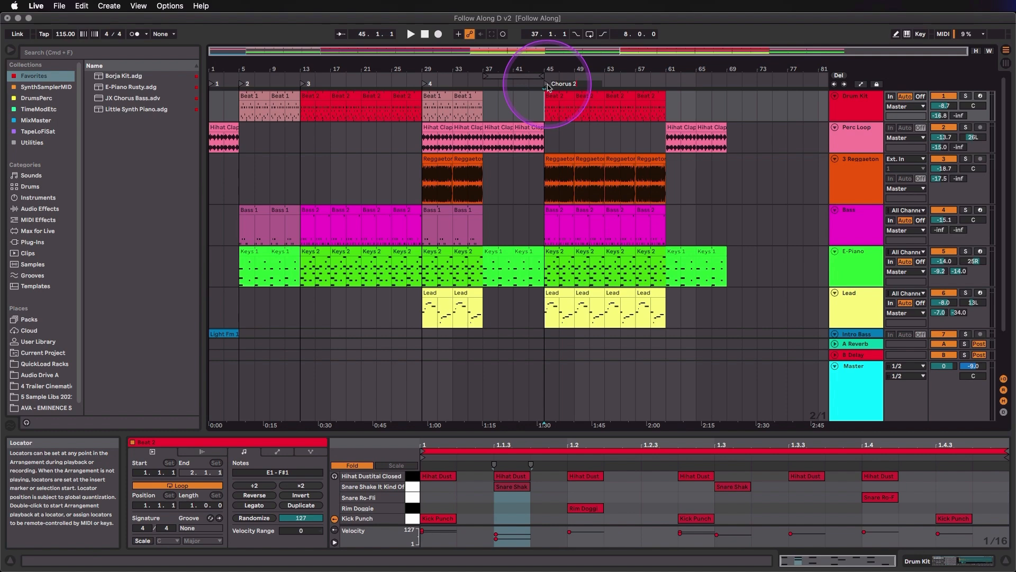
click(211, 85)
key(super+r)
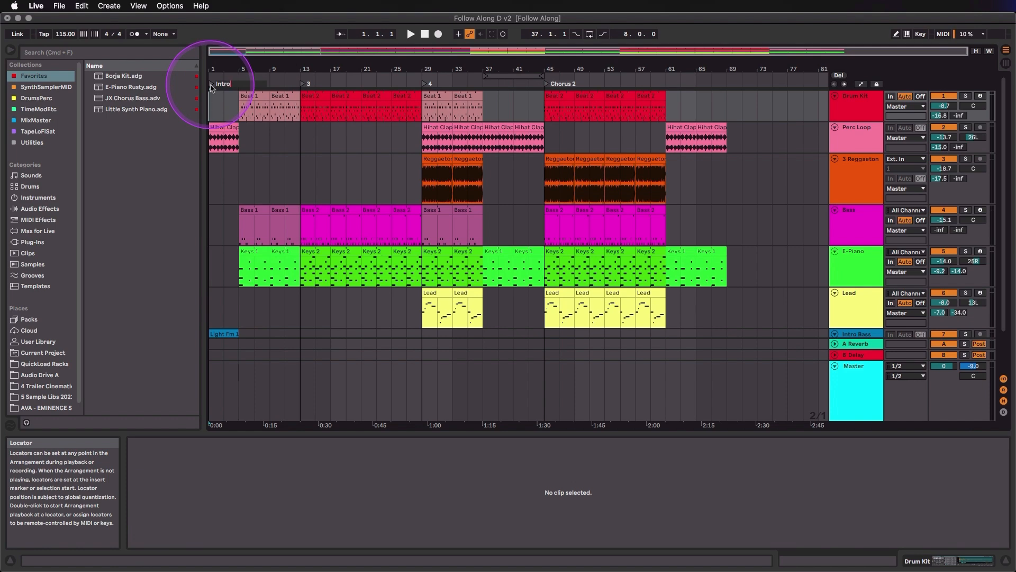
key(Return)
- Set a locator at bar 37, where the second Beat 1 section ends, and name it Break
click(482, 105)
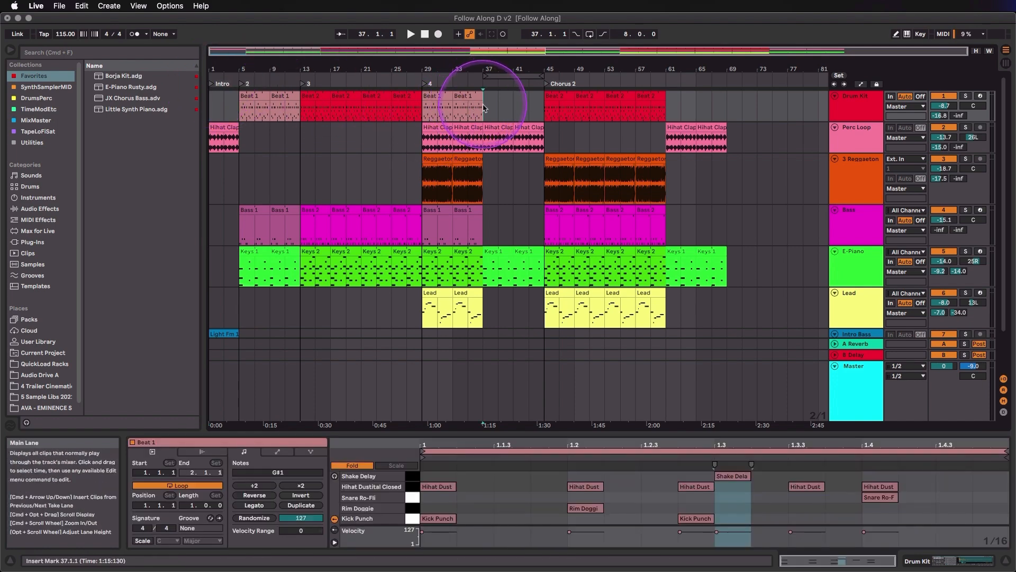
click(839, 76)
click(486, 85)
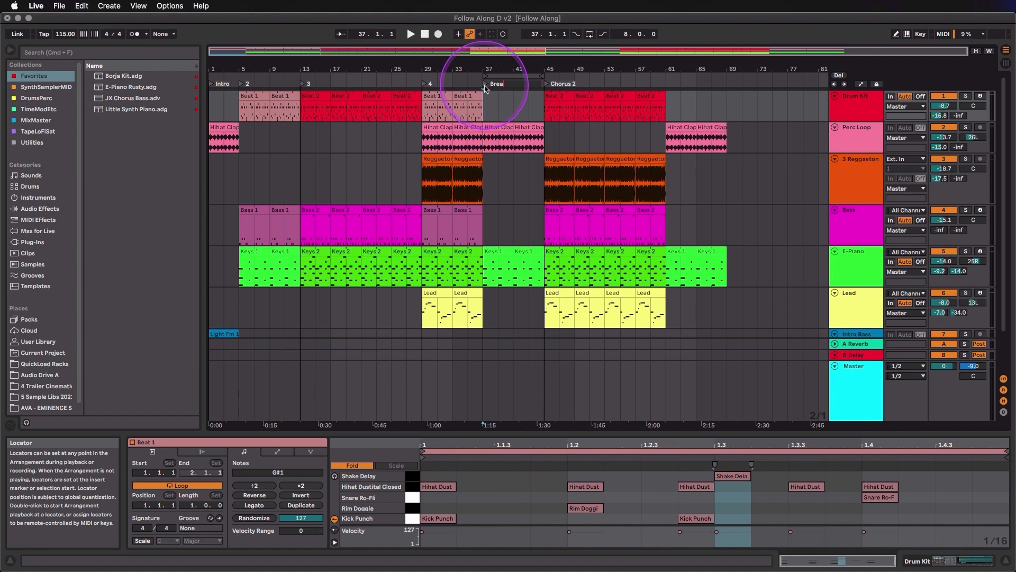
- Rename the locator at bar 13 as Verse 1 and the locator at bar 29 as Chorus 1
click(303, 86)
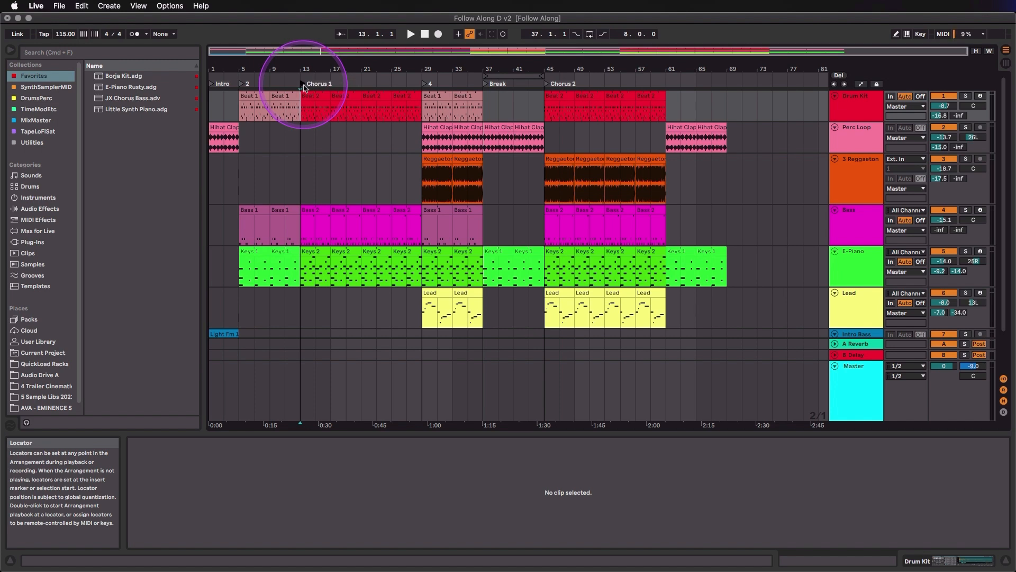
key(super+r)
text(Ve)
click(424, 85)
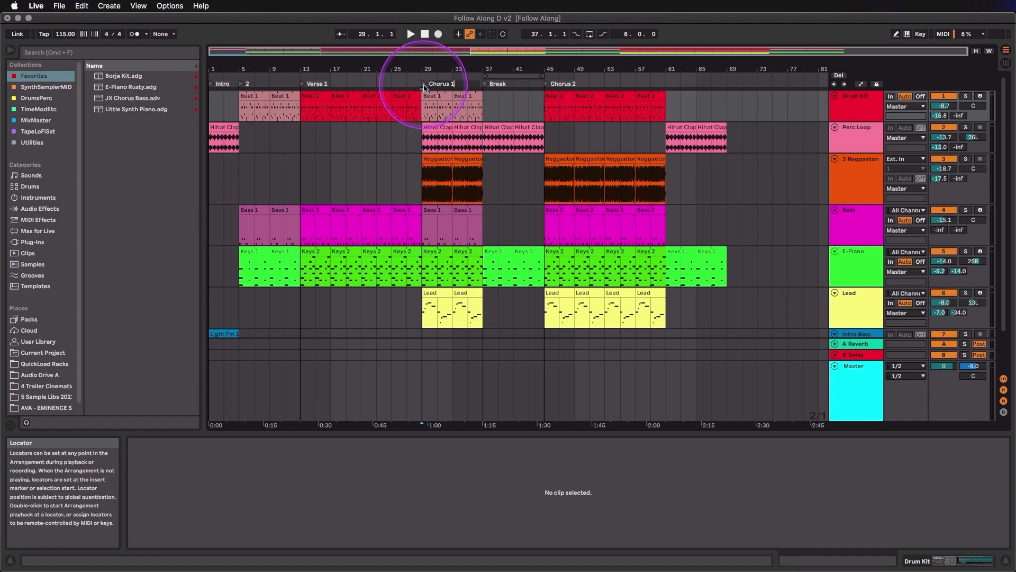
key(Return)
- Set a locator named outro at bar 61 and rename the locator at bar 5 as Intro 2
click(681, 129)
click(839, 75)
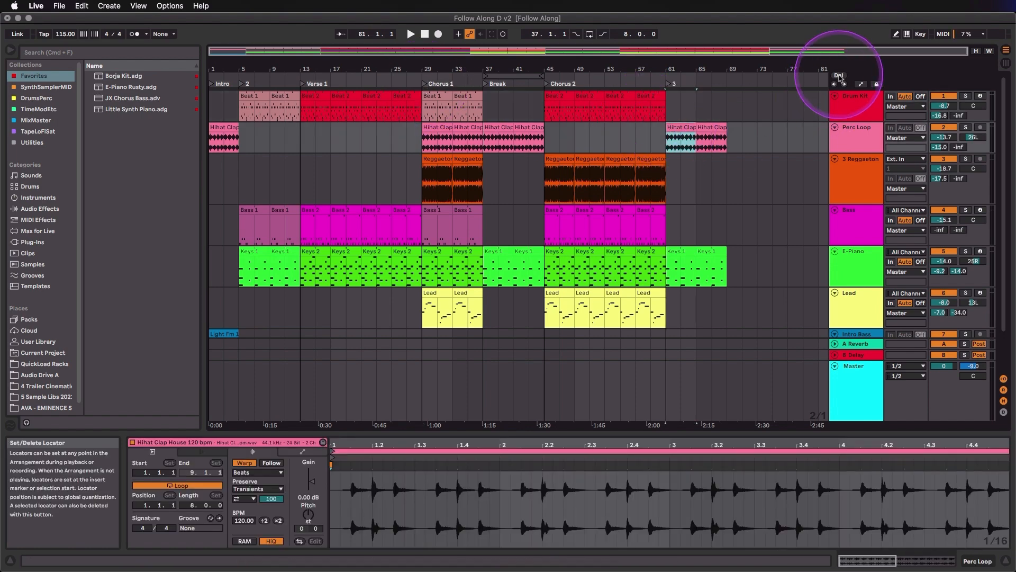
click(669, 86)
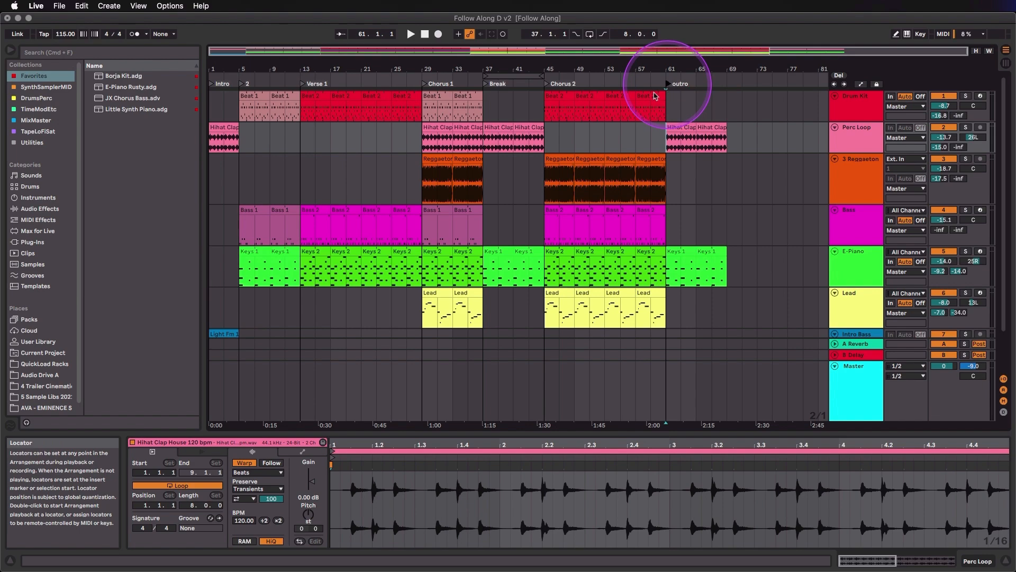
click(244, 85)
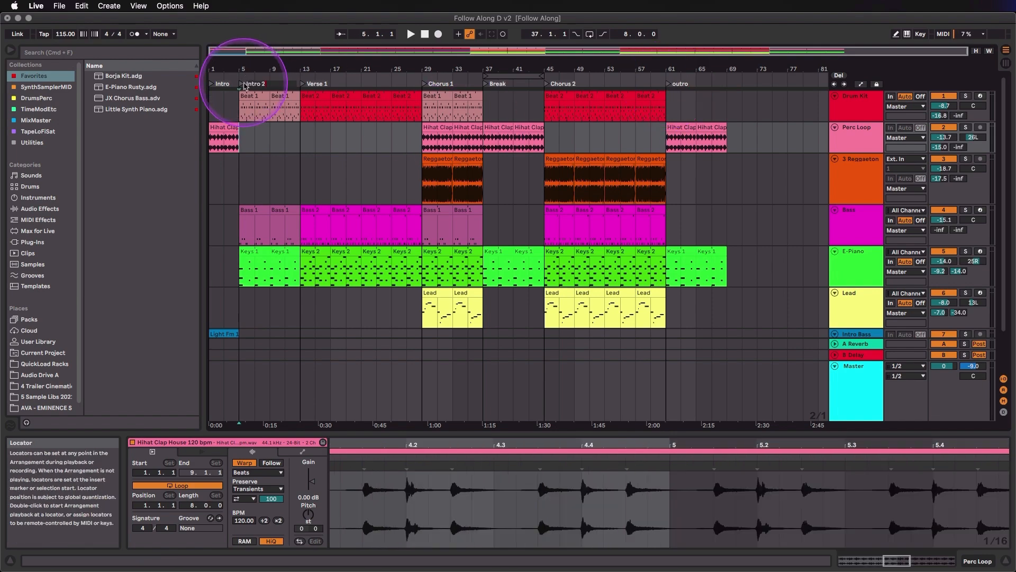